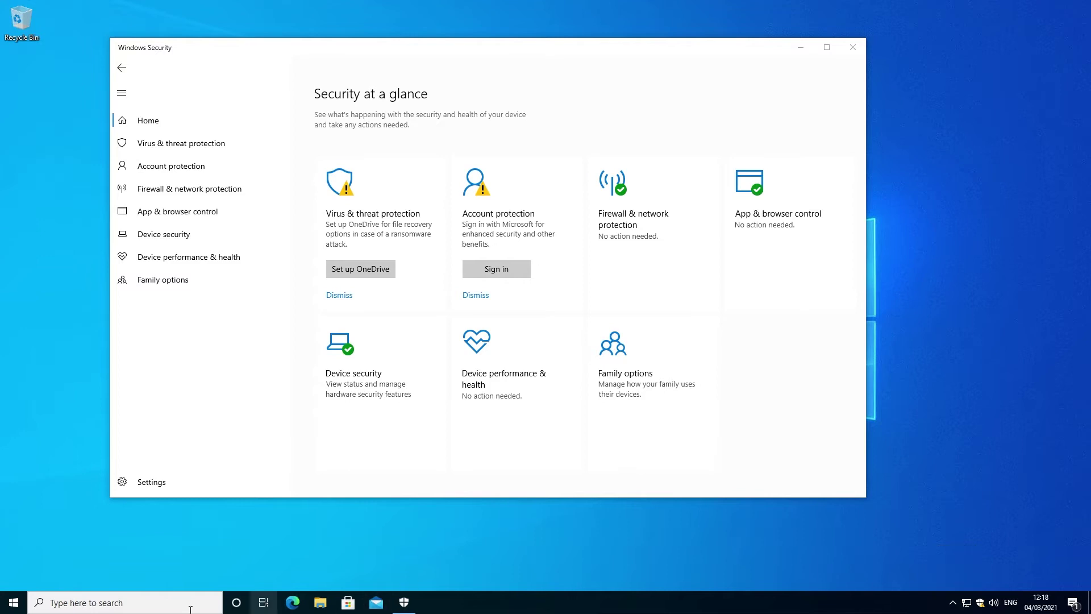
- Find and open Windows Security, show its Virus & threat protection page, and enlarge the window
{"action": "left_click", "coordinate": [13, 603]}
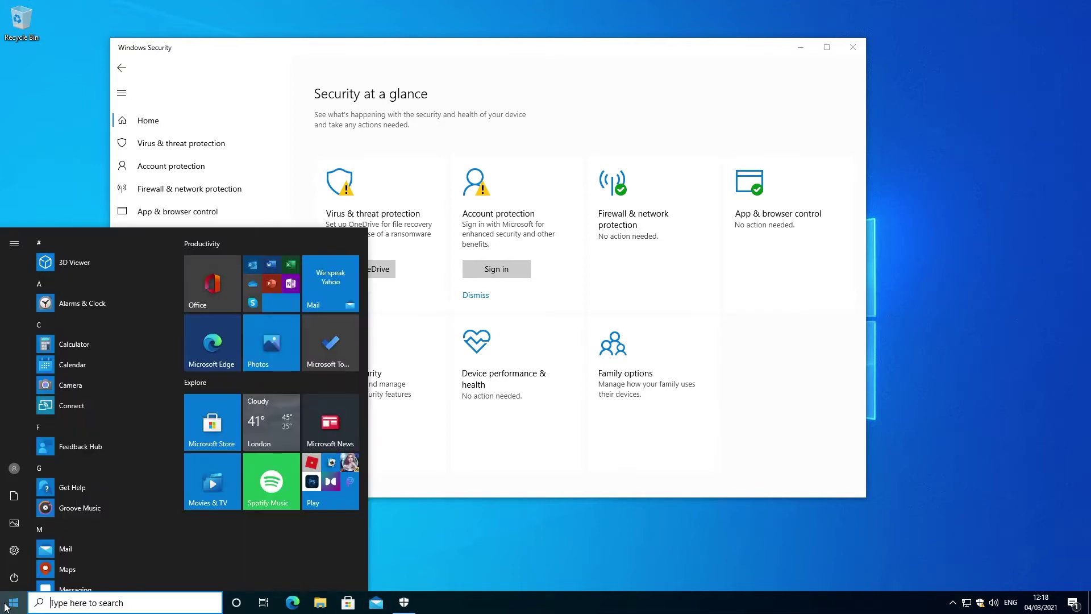
{"action": "type", "text": "windwos sec"}
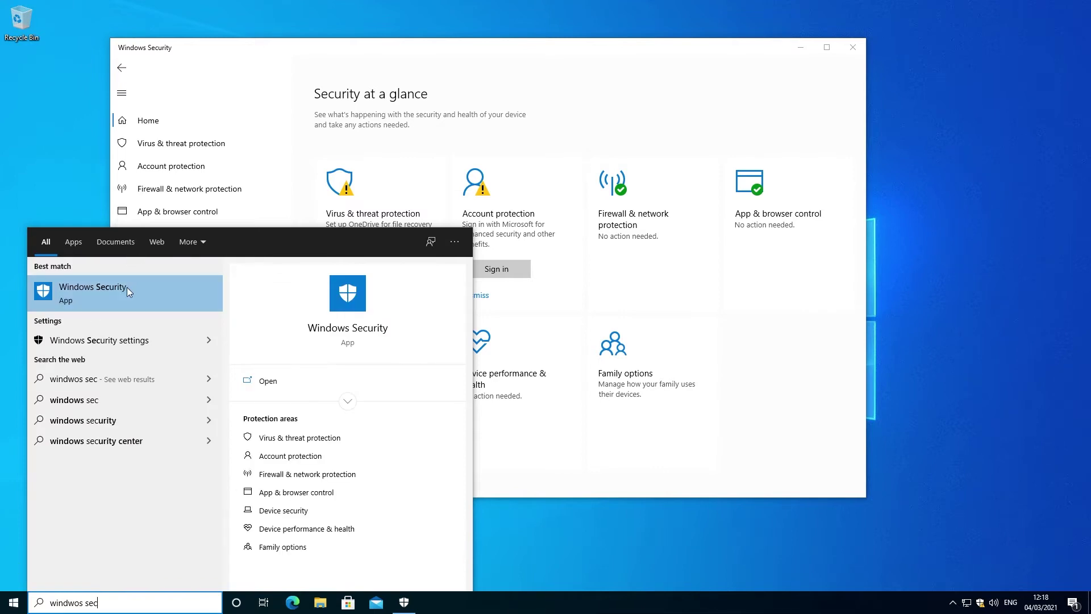
{"action": "left_click", "coordinate": [125, 291]}
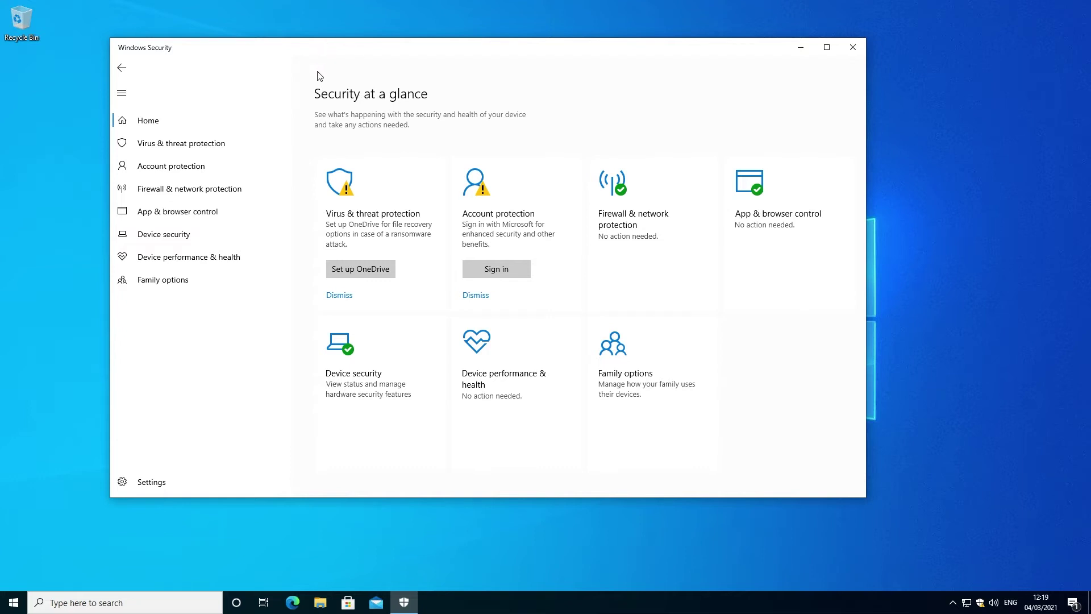
{"action": "left_click", "coordinate": [374, 210]}
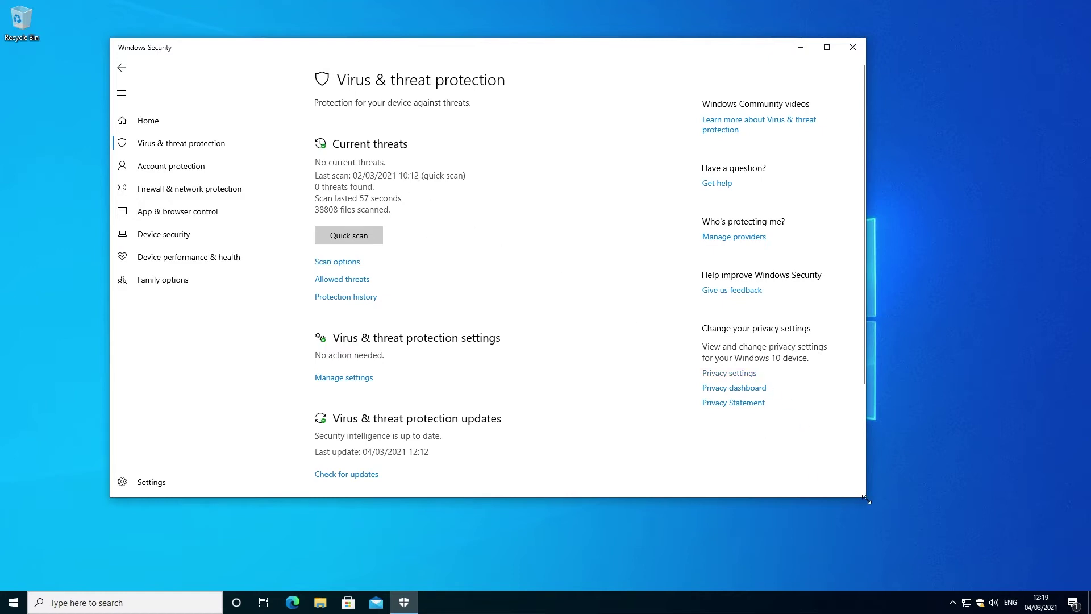
{"action": "left_click_drag", "start_coordinate": [864, 500], "coordinate": [921, 547]}
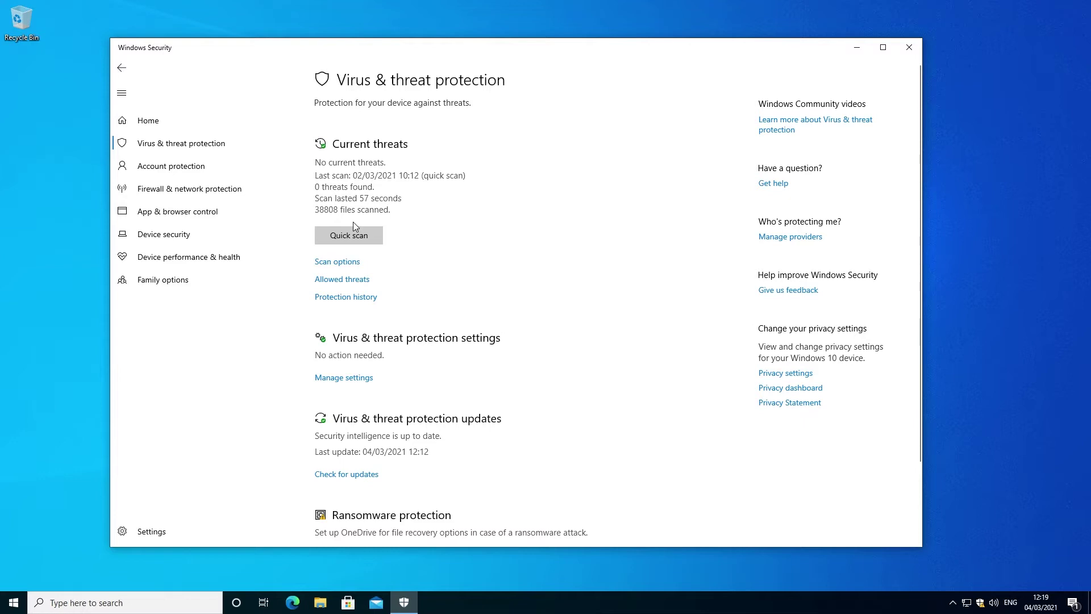
- Start a quick scan of the device and cancel it
{"action": "left_click", "coordinate": [376, 237]}
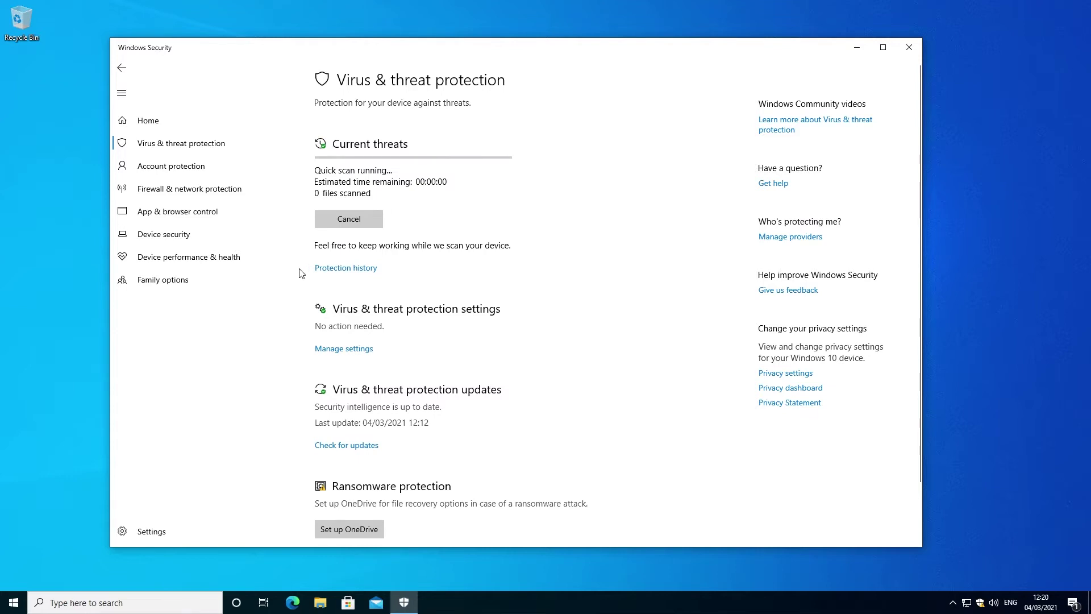
{"action": "left_click", "coordinate": [350, 222]}
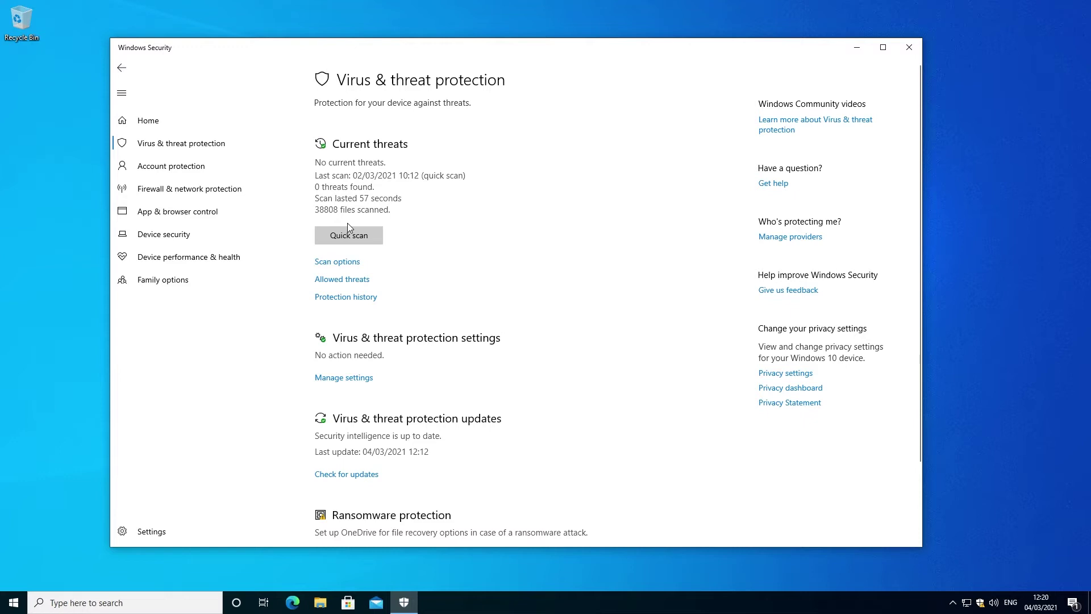
- Run a custom scan of the Music folder from the scan options
{"action": "left_click", "coordinate": [351, 263]}
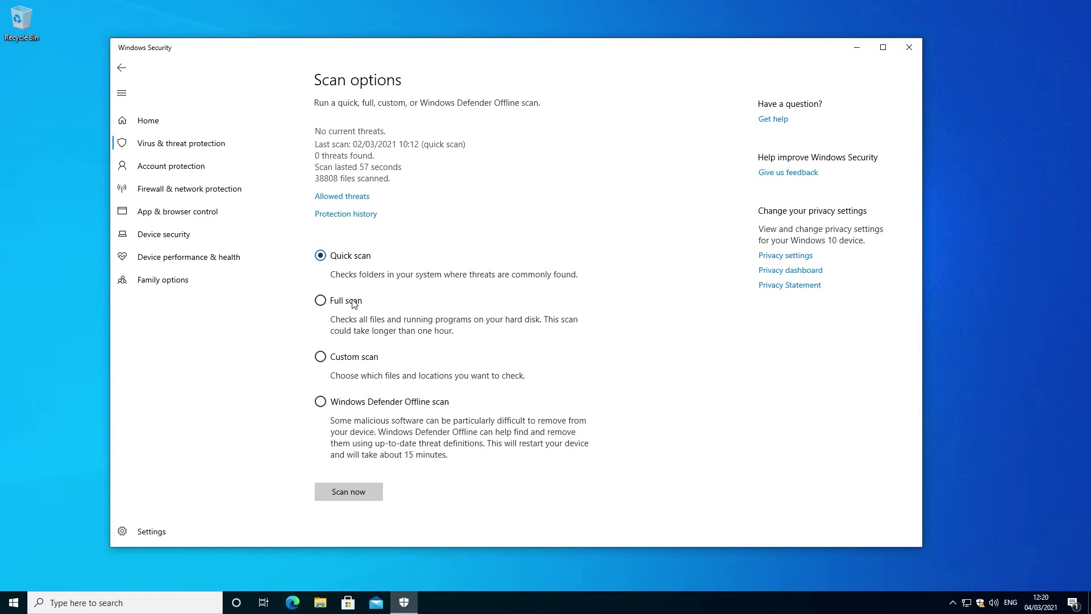
{"action": "left_click", "coordinate": [372, 360]}
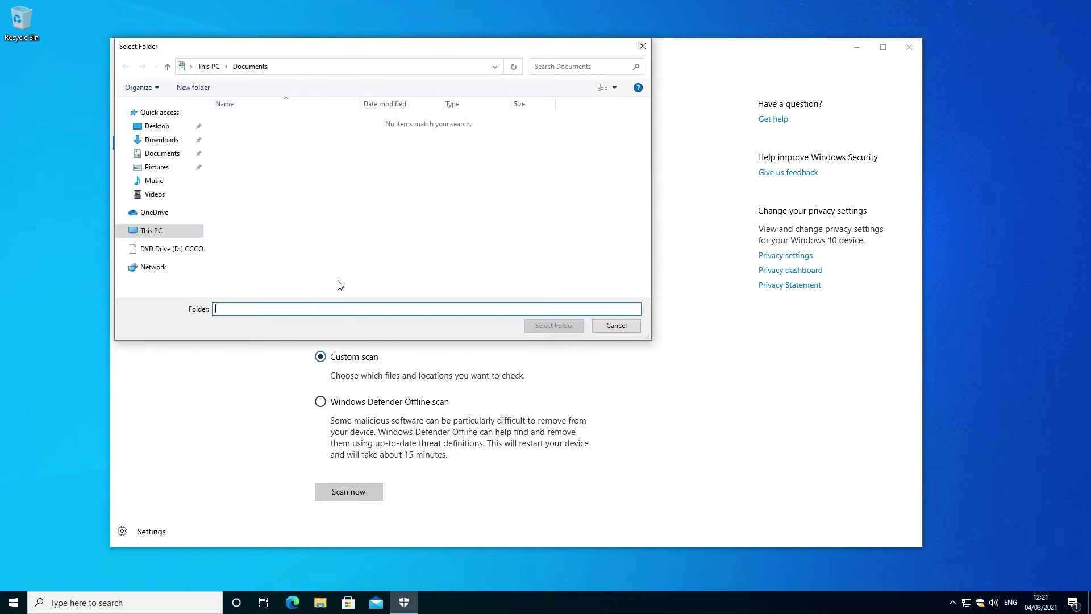
{"action": "left_click", "coordinate": [154, 181]}
{"action": "left_click", "coordinate": [555, 327]}
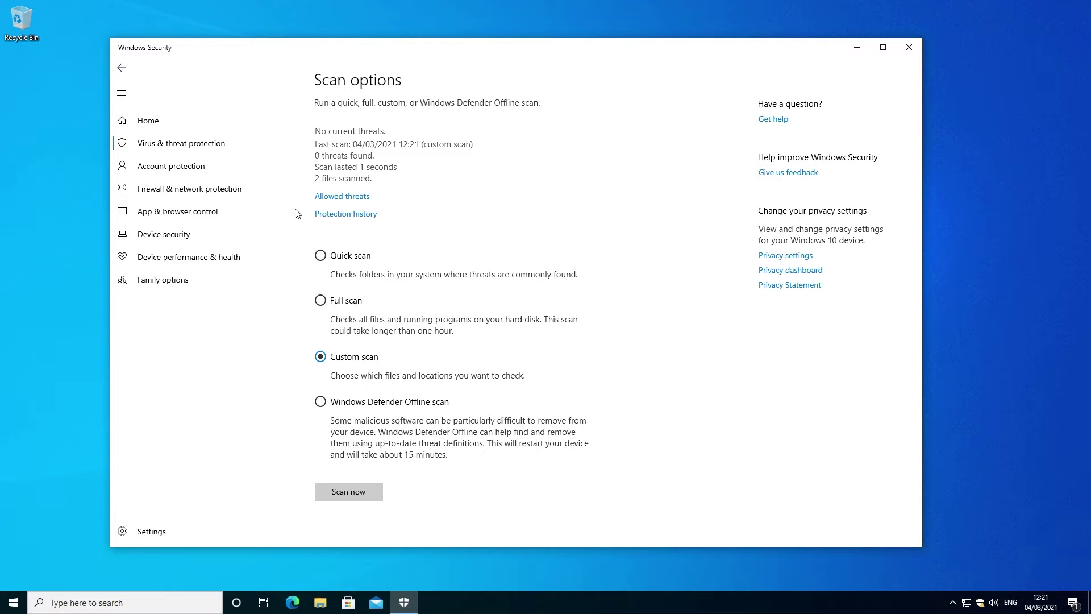
- Choose Windows Defender Offline scan without starting it, check the allowed threats list, and return to the scan options
{"action": "left_click", "coordinate": [373, 407]}
{"action": "left_click", "coordinate": [344, 197]}
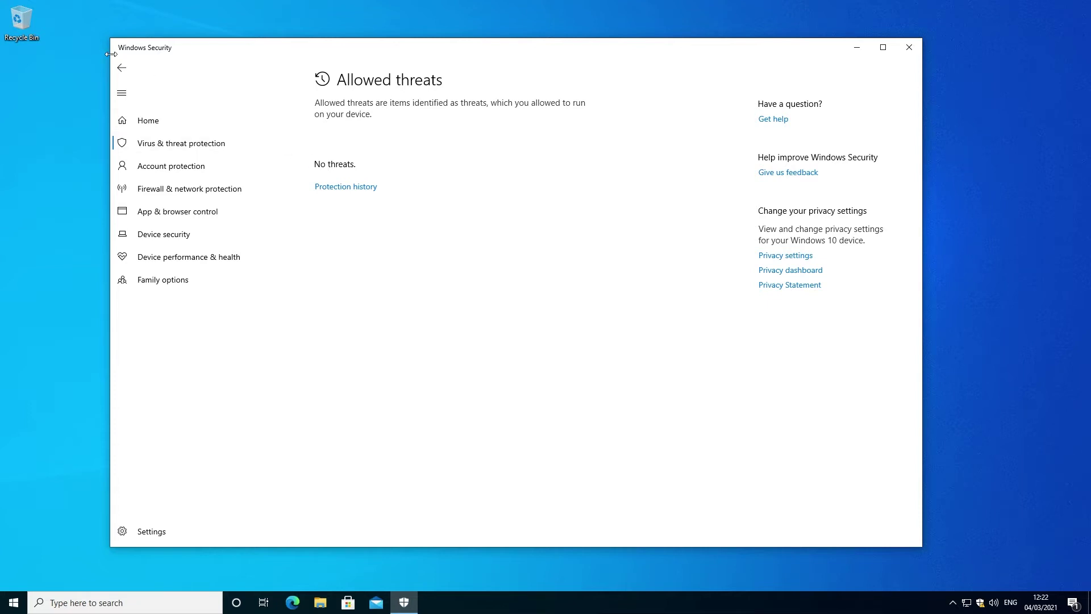
{"action": "left_click", "coordinate": [122, 69]}
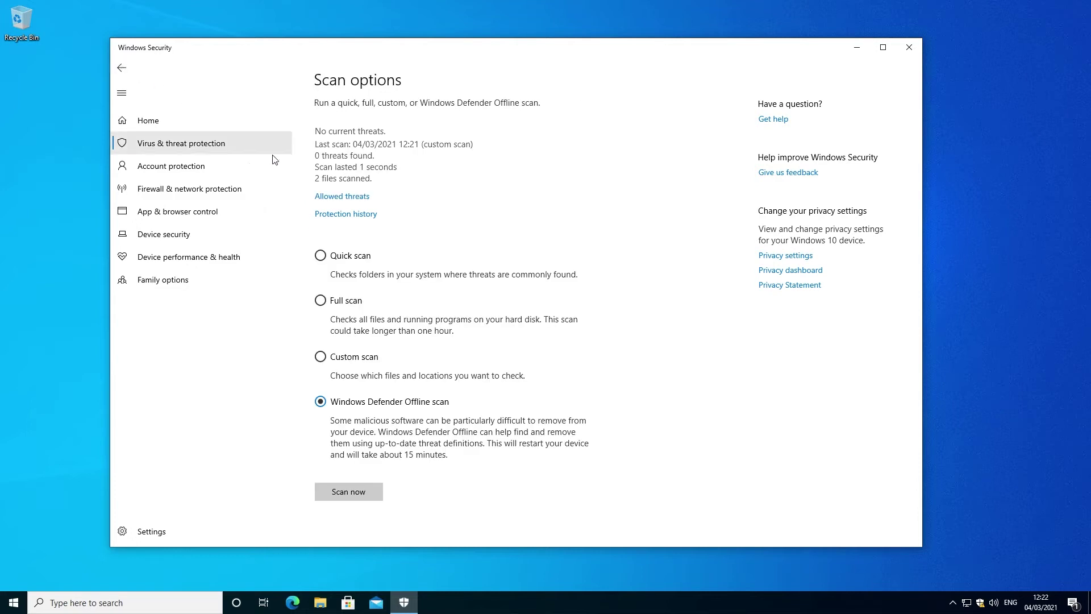
- Examine the OneDrive file recovery entry in the protection history and its available actions, and return to the Virus & threat protection page
{"action": "left_click", "coordinate": [352, 216]}
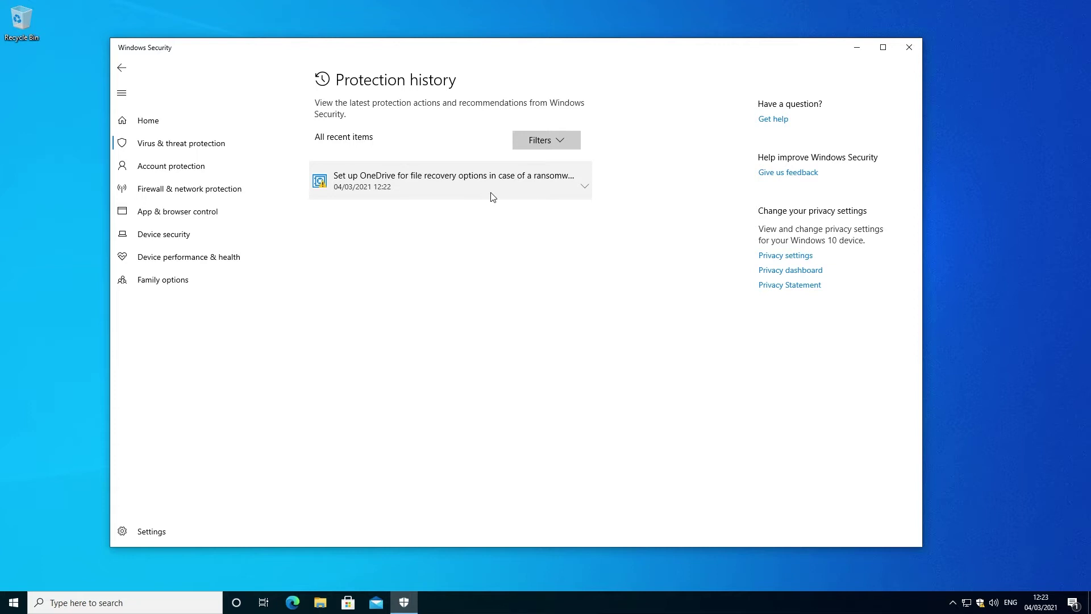
{"action": "left_click", "coordinate": [585, 185]}
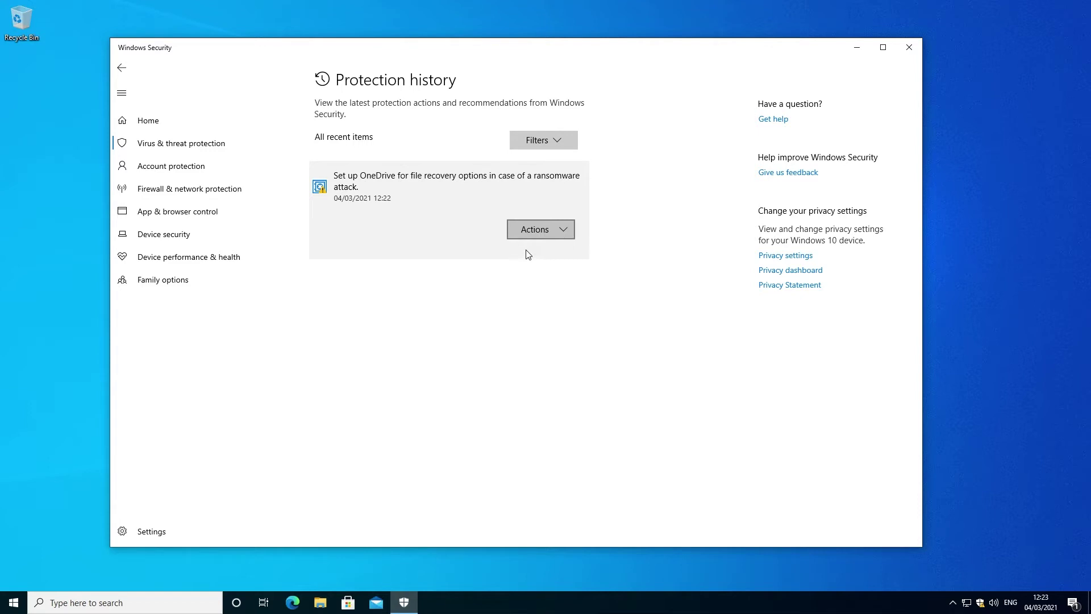
{"action": "left_click", "coordinate": [562, 233]}
{"action": "left_click", "coordinate": [630, 357]}
{"action": "left_click", "coordinate": [123, 69]}
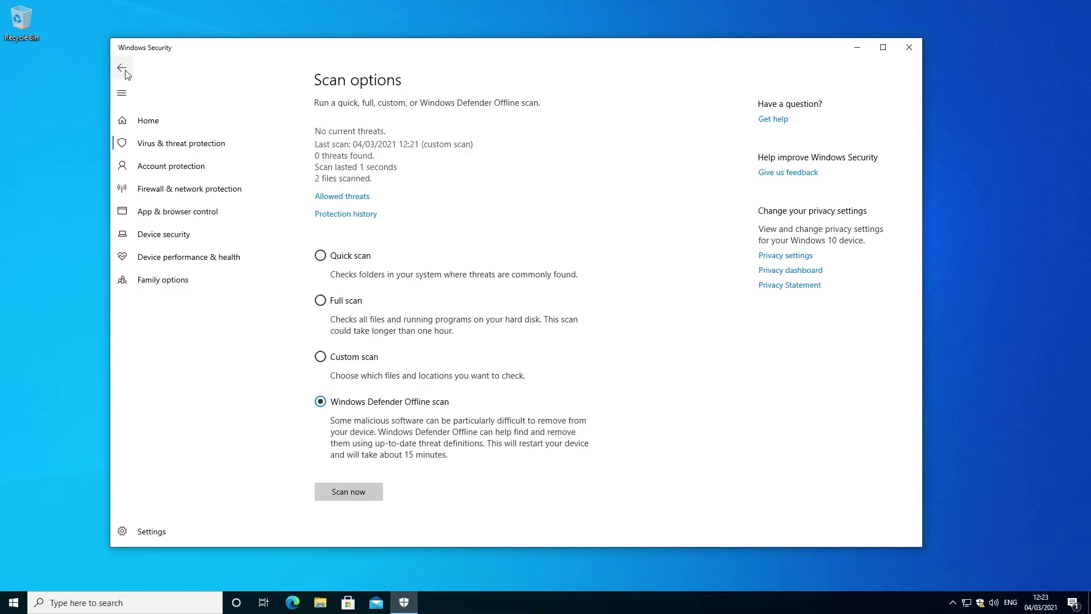
{"action": "left_click", "coordinate": [123, 69]}
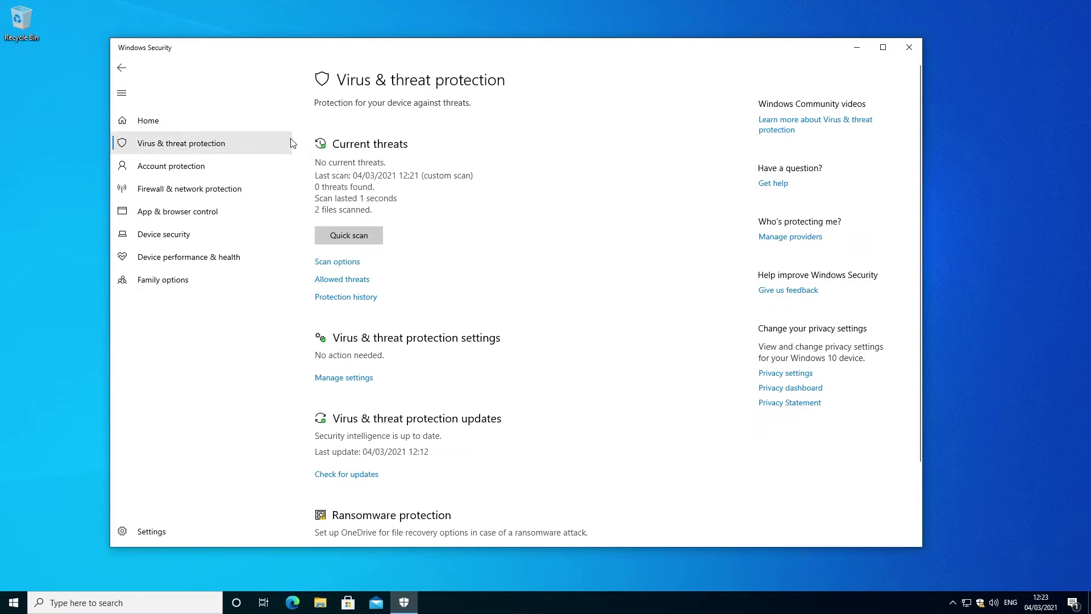
- Open the virus & threat protection settings and look over the real-time, cloud-delivered and sample submission options
{"action": "scroll", "coordinate": [395, 307], "scroll_direction": "down", "scroll_amount": 1}
{"action": "scroll", "coordinate": [390, 287], "scroll_direction": "down", "scroll_amount": 3}
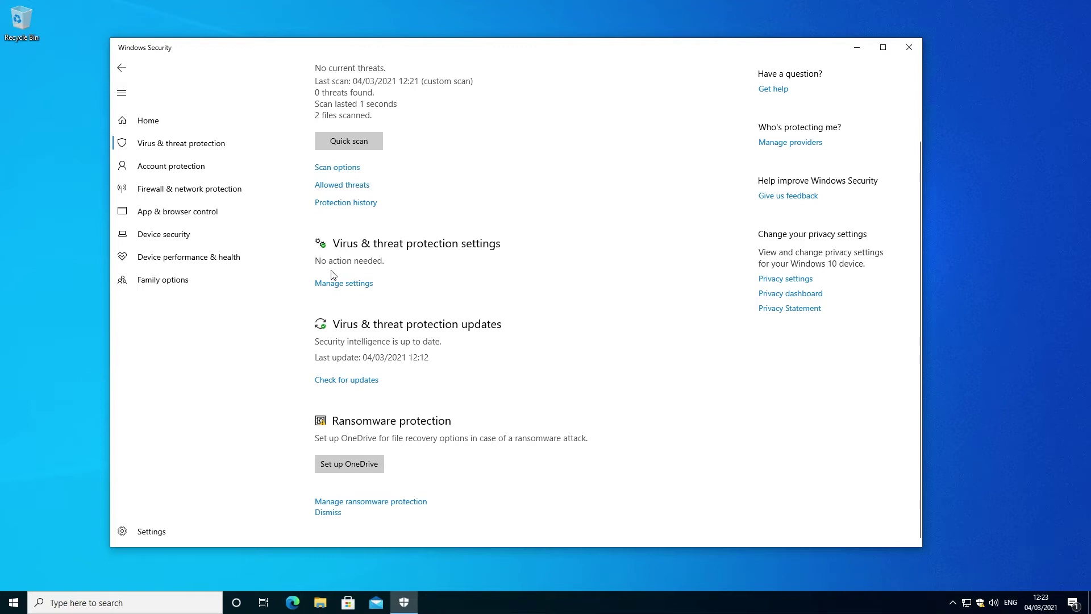
{"action": "left_click", "coordinate": [364, 291]}
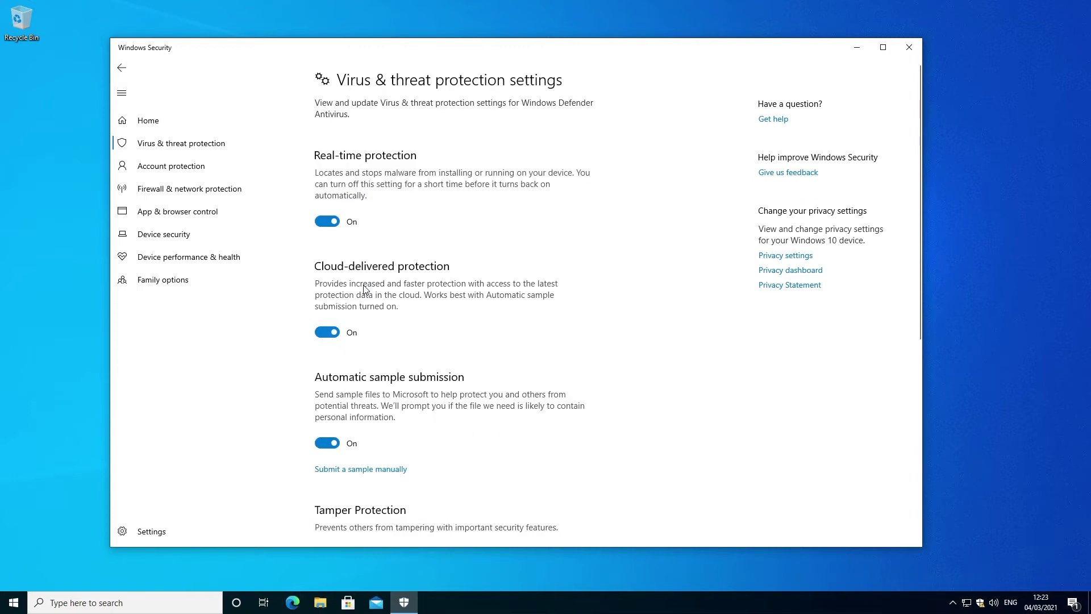
{"action": "scroll", "coordinate": [389, 200], "scroll_direction": "down", "scroll_amount": 2}
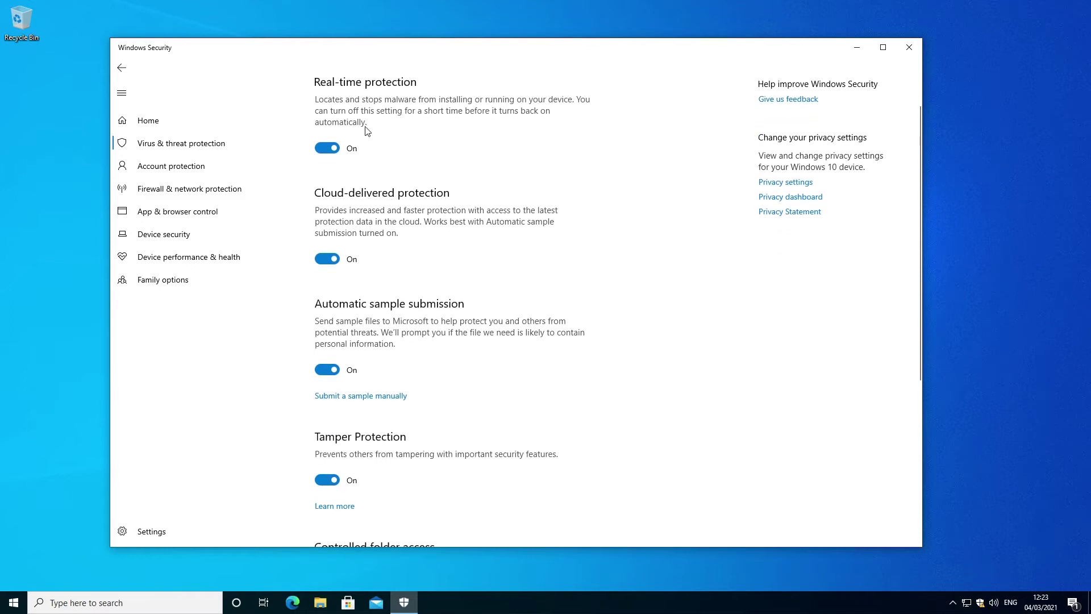
{"action": "scroll", "coordinate": [367, 131], "scroll_direction": "up", "scroll_amount": 2}
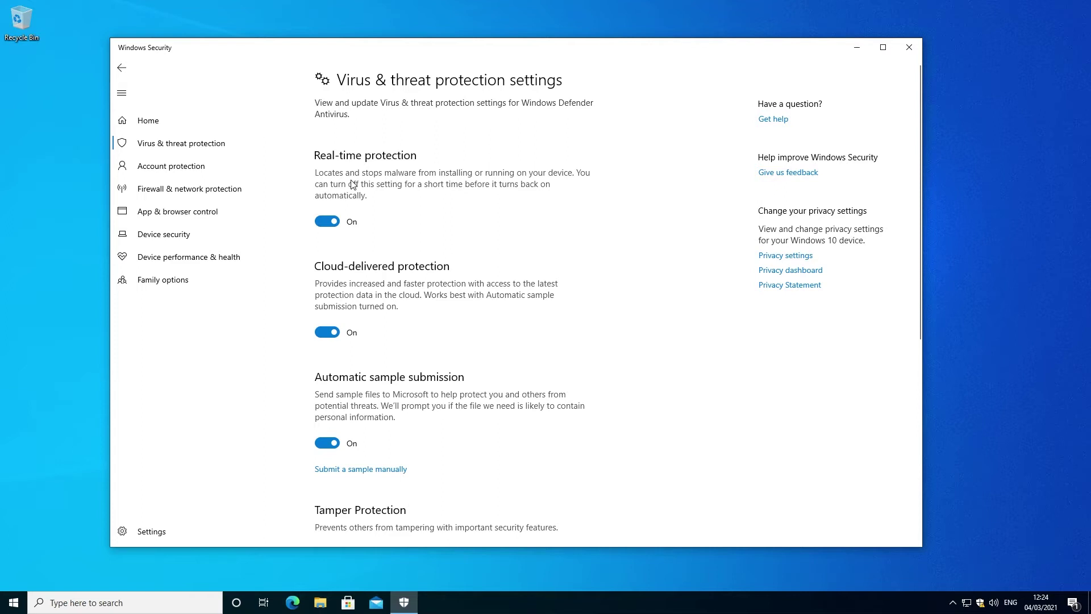
- Turn real-time protection off, allowing Windows Security to make the change, and turn it back on
{"action": "left_click", "coordinate": [327, 223]}
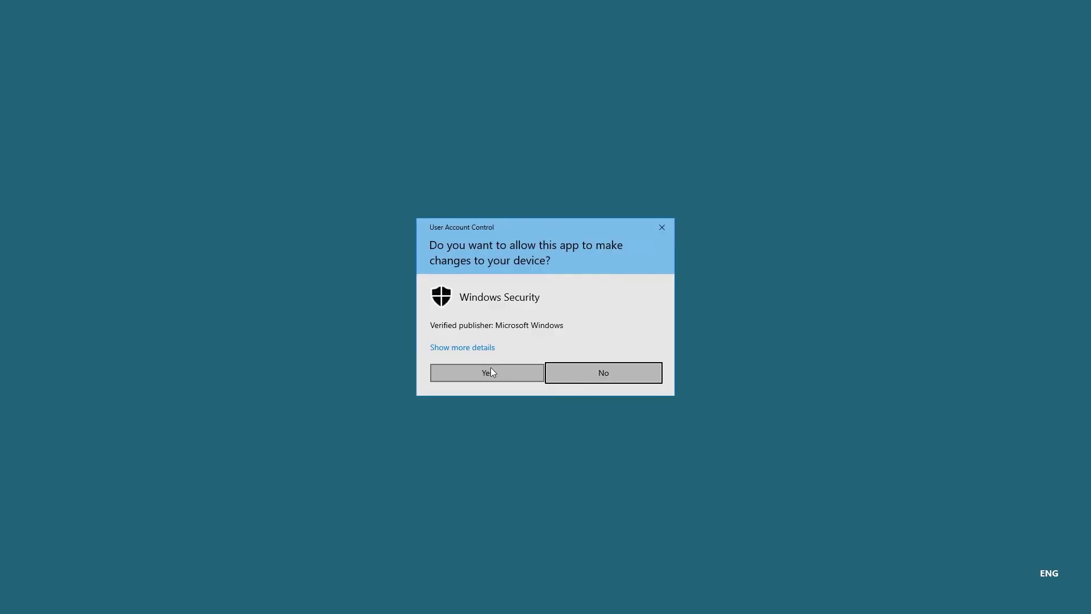
{"action": "left_click", "coordinate": [488, 372]}
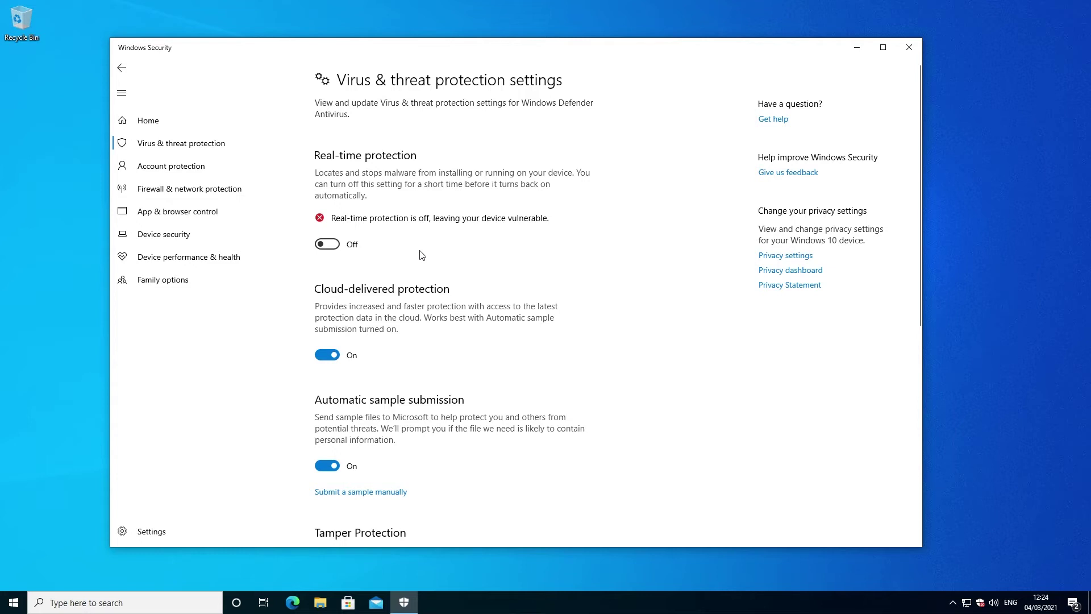
{"action": "scroll", "coordinate": [440, 251], "scroll_direction": "down", "scroll_amount": 1}
{"action": "scroll", "coordinate": [419, 222], "scroll_direction": "down", "scroll_amount": 1}
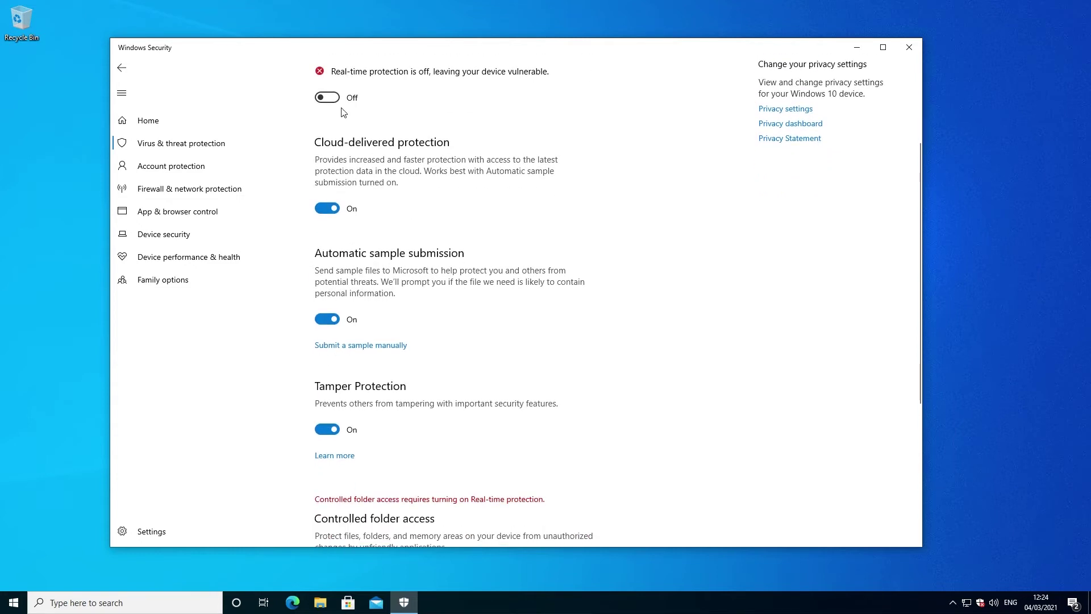
{"action": "left_click", "coordinate": [327, 97]}
- Open Microsoft's support article on Tamper Protection in the browser, read how to change the setting, and close the article
{"action": "scroll", "coordinate": [377, 179], "scroll_direction": "down", "scroll_amount": 1}
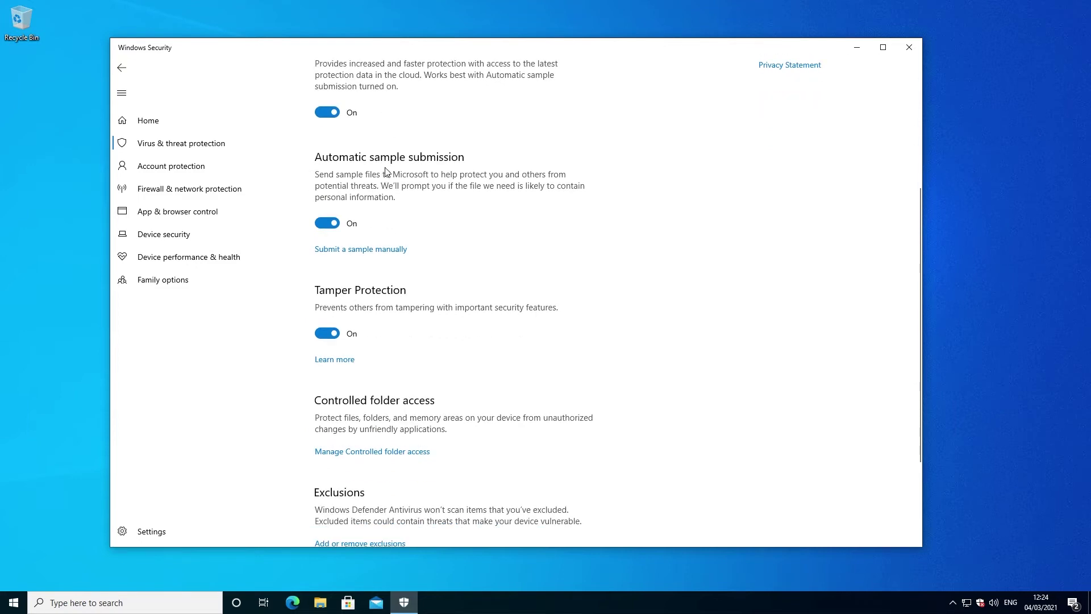
{"action": "scroll", "coordinate": [384, 180], "scroll_direction": "up", "scroll_amount": 1}
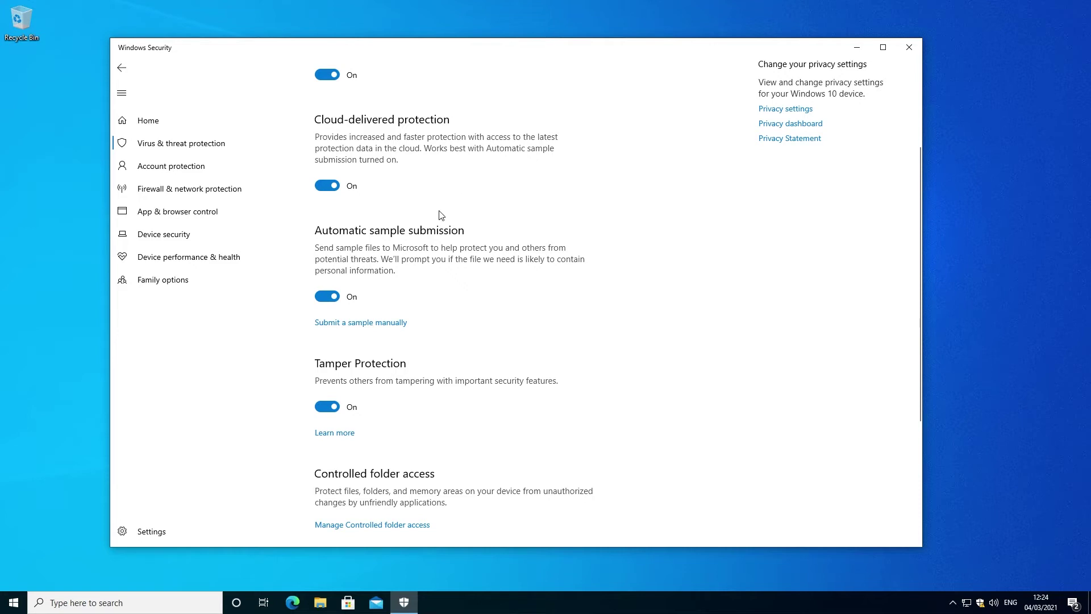
{"action": "scroll", "coordinate": [439, 219], "scroll_direction": "down", "scroll_amount": 1}
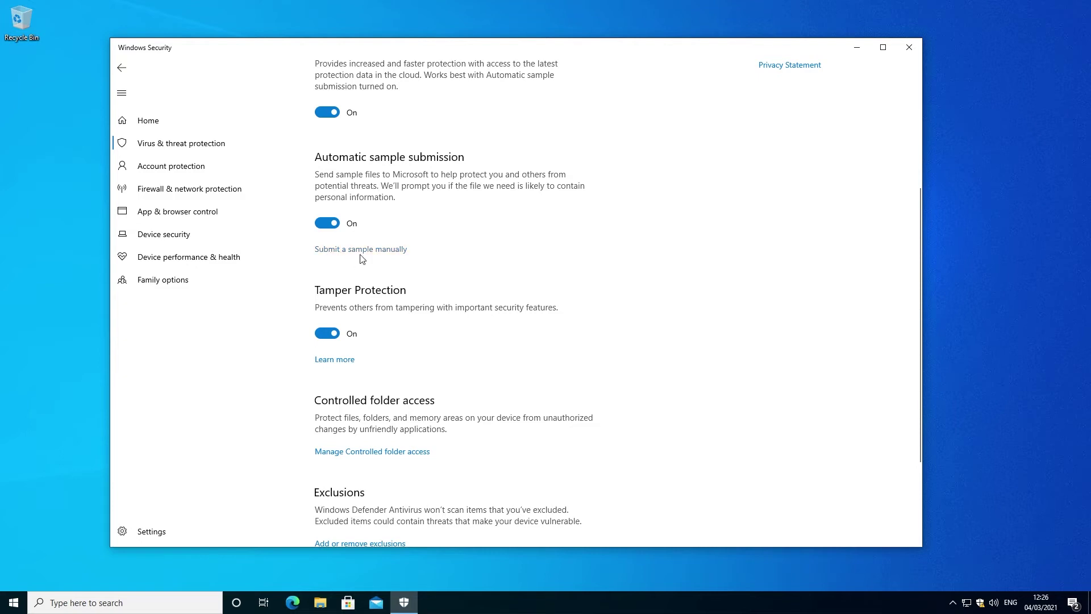
{"action": "scroll", "coordinate": [397, 252], "scroll_direction": "down", "scroll_amount": 2}
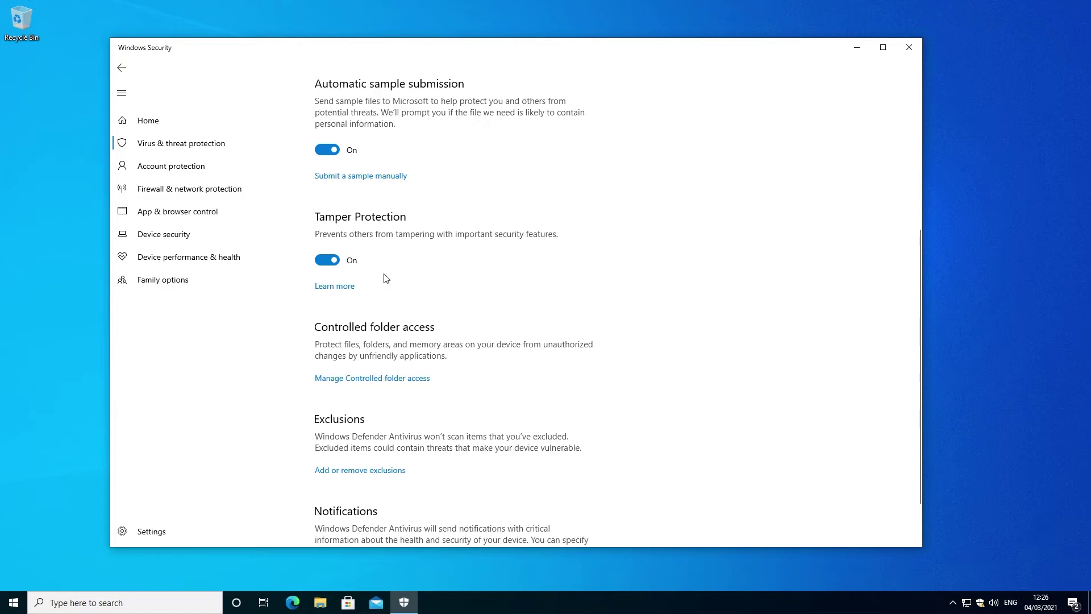
{"action": "left_click", "coordinate": [355, 291]}
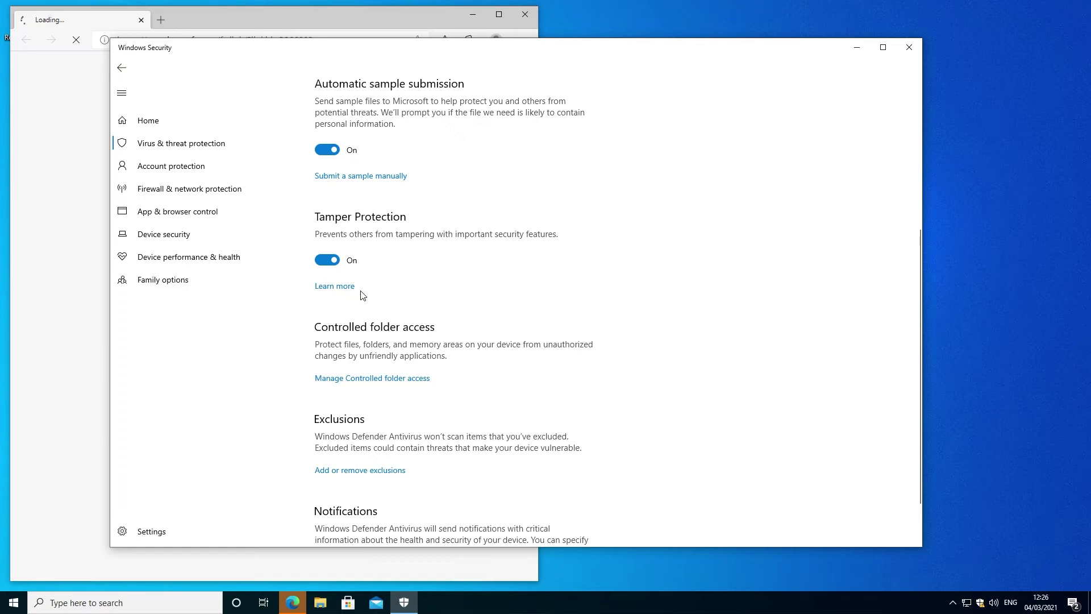
{"action": "left_click", "coordinate": [290, 25]}
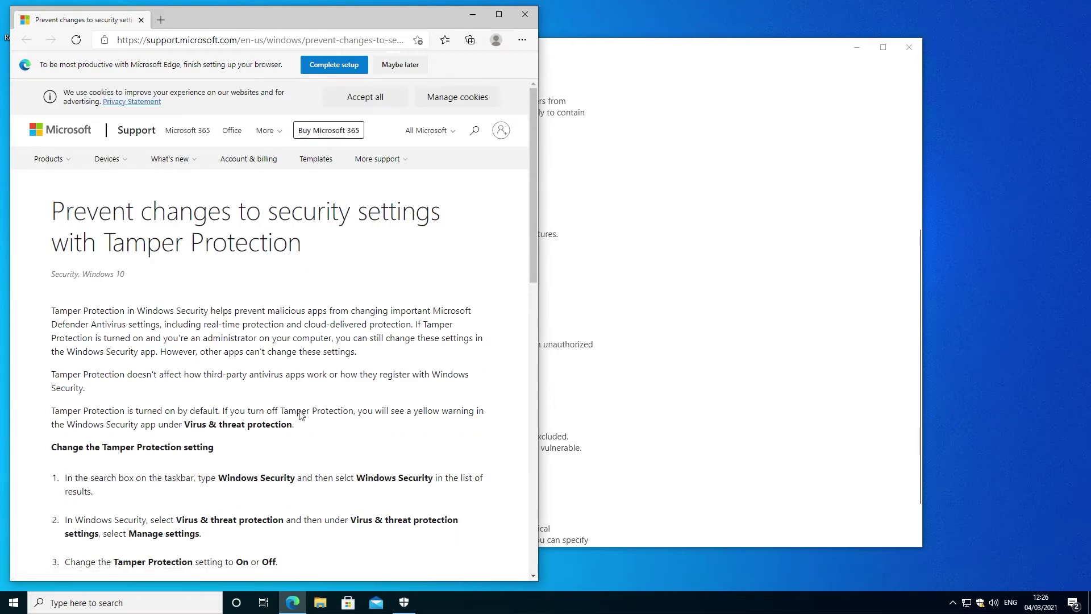
{"action": "scroll", "coordinate": [327, 397], "scroll_direction": "down", "scroll_amount": 3}
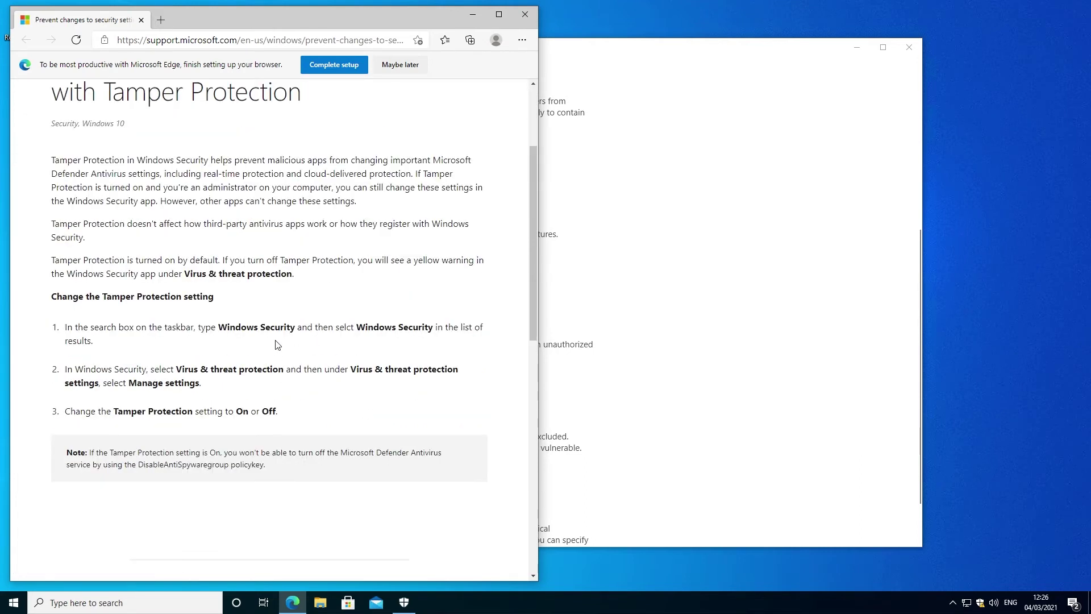
{"action": "scroll", "coordinate": [227, 352], "scroll_direction": "down", "scroll_amount": 3}
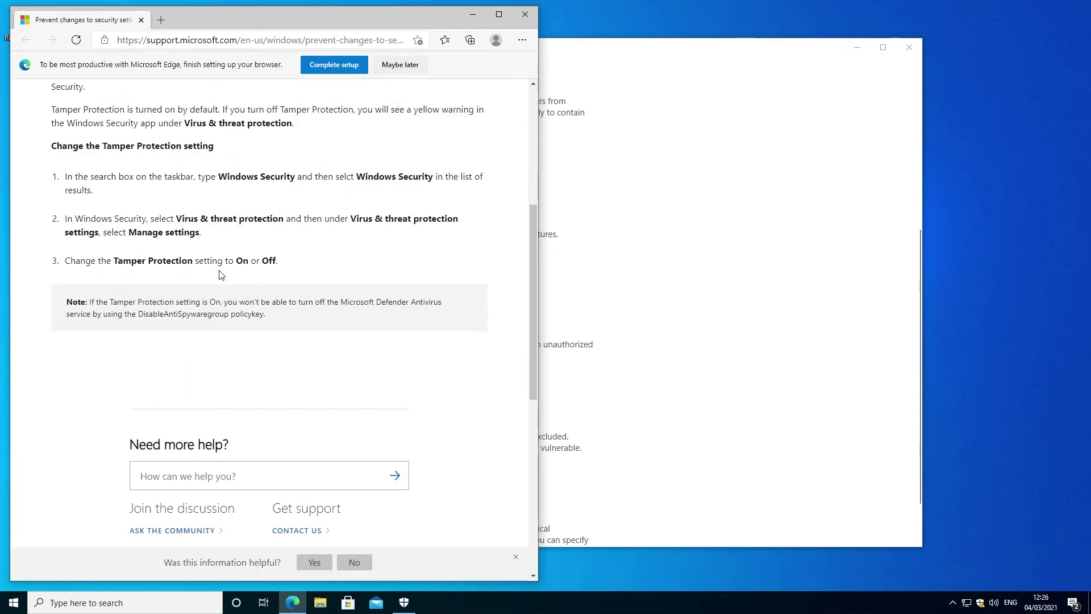
{"action": "scroll", "coordinate": [206, 283], "scroll_direction": "up", "scroll_amount": 1}
{"action": "left_click", "coordinate": [525, 14]}
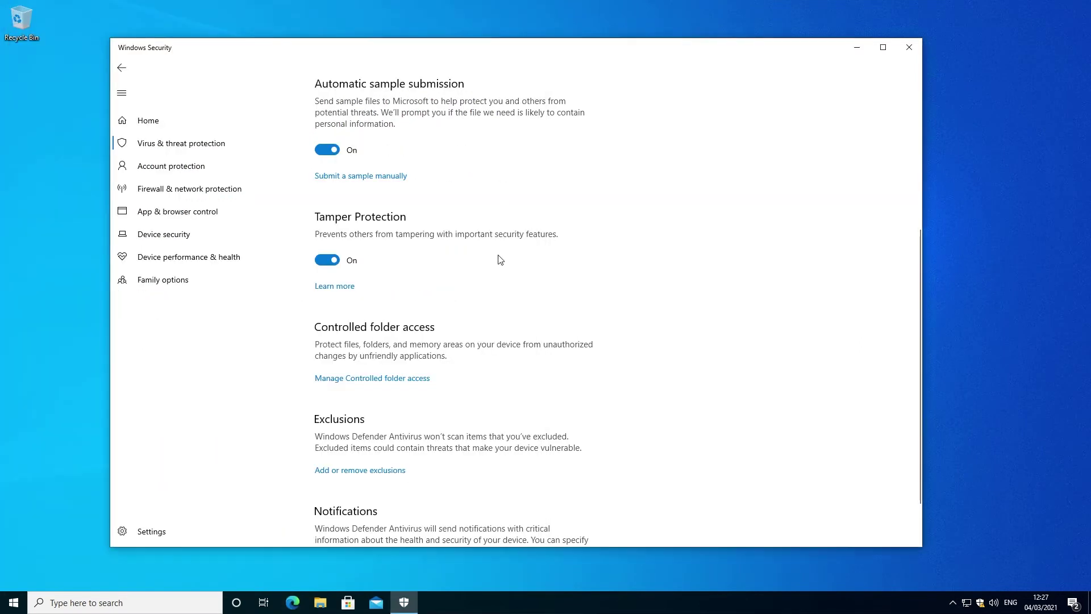
- Open the Controlled folder access management page and view its block history
{"action": "scroll", "coordinate": [500, 256], "scroll_direction": "down", "scroll_amount": 2}
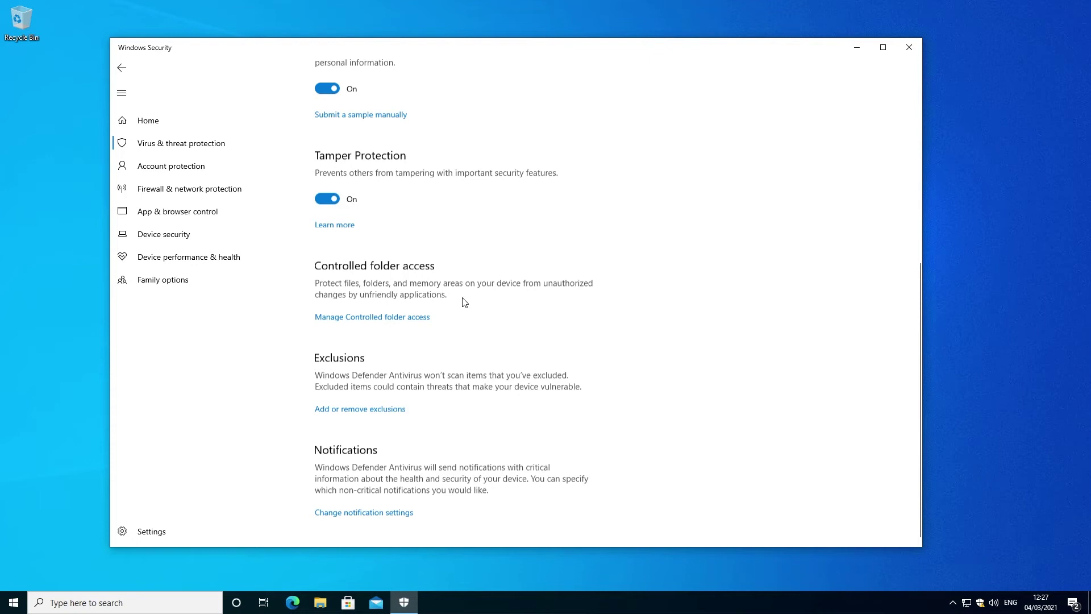
{"action": "left_click", "coordinate": [422, 317]}
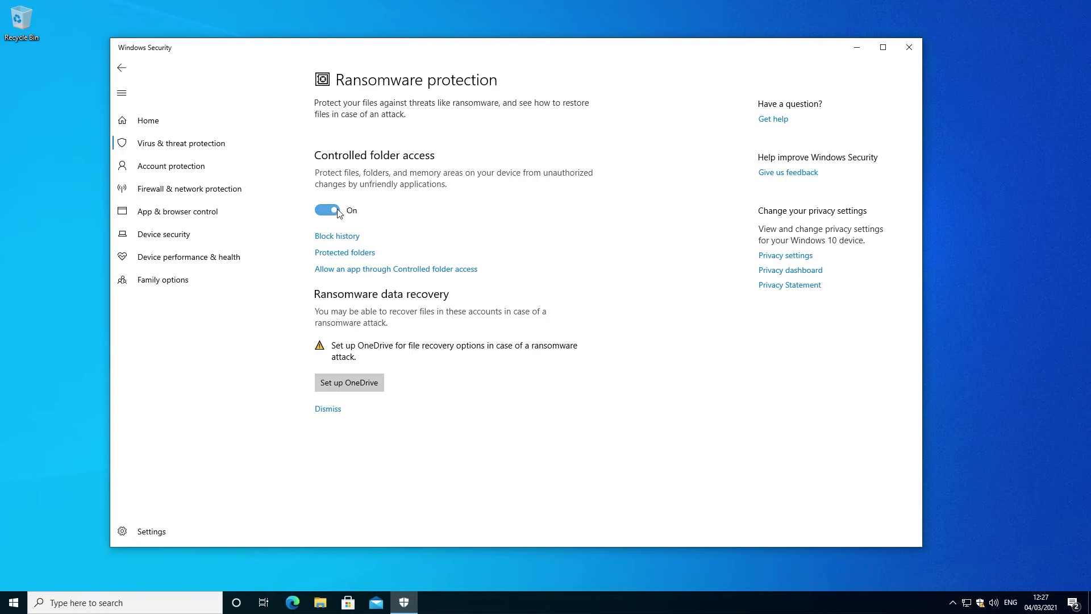
{"action": "left_click", "coordinate": [347, 236]}
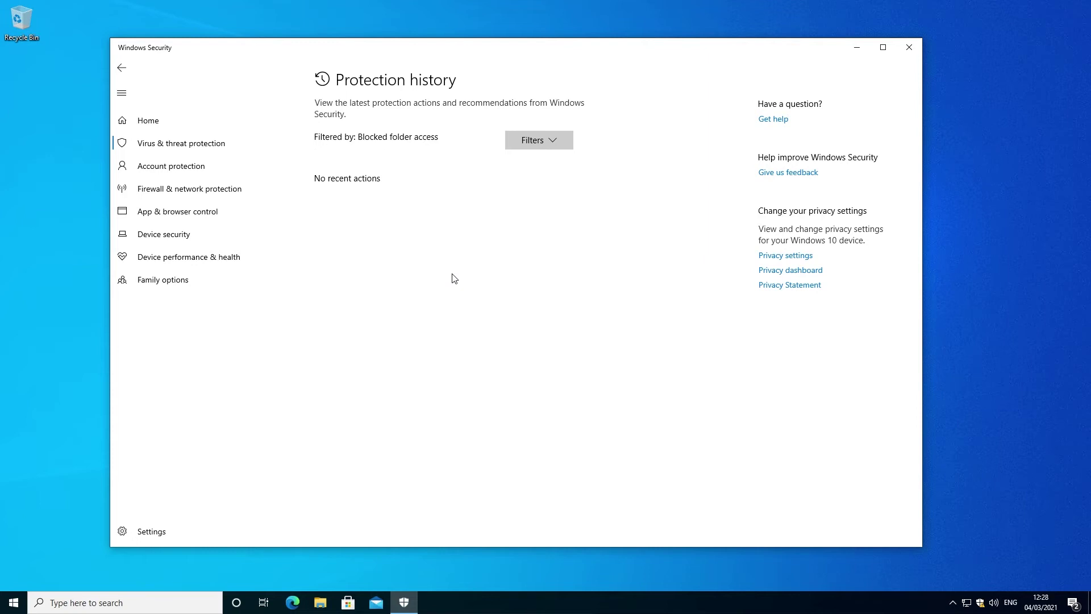
- Return to Ransomware protection, open the protected folders list with Windows Security allowed to make changes, and look over the listed folders
{"action": "left_click", "coordinate": [122, 69]}
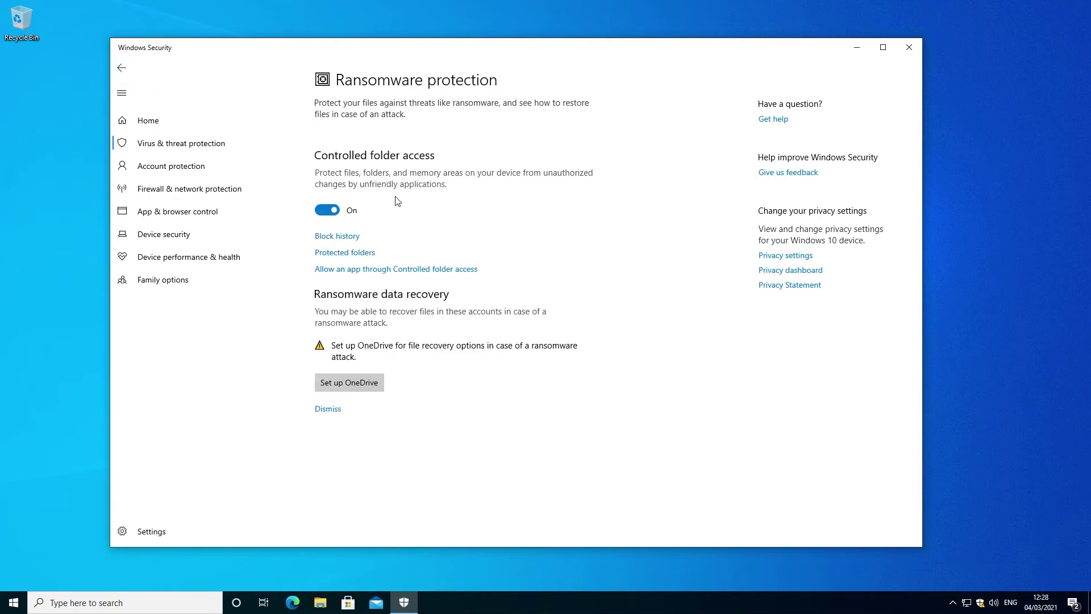
{"action": "left_click", "coordinate": [368, 256]}
{"action": "left_click", "coordinate": [465, 374]}
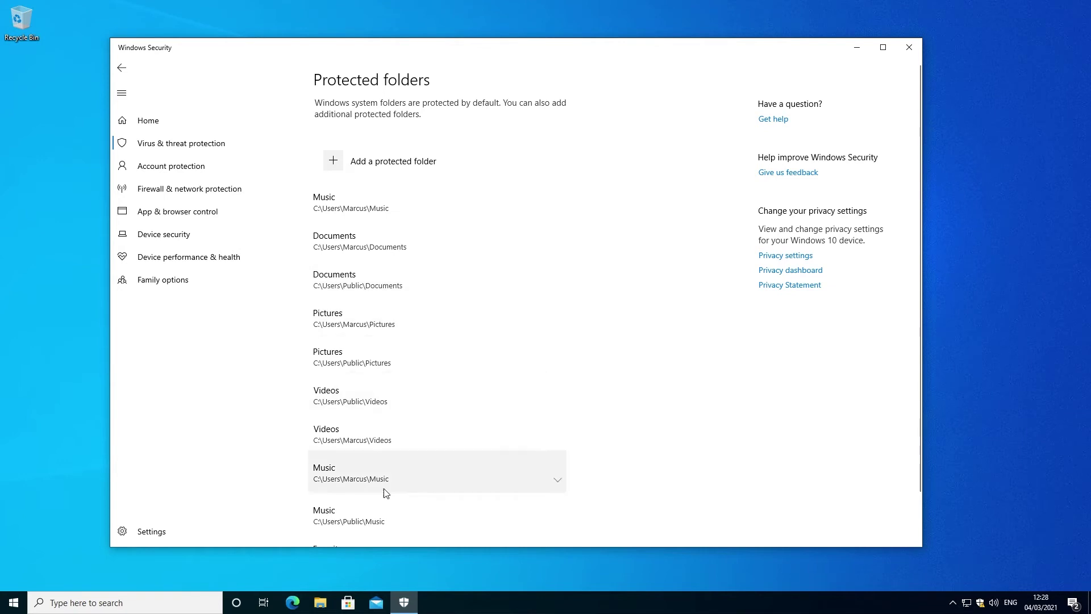
{"action": "scroll", "coordinate": [378, 229], "scroll_direction": "down", "scroll_amount": 1}
{"action": "scroll", "coordinate": [381, 233], "scroll_direction": "up", "scroll_amount": 1}
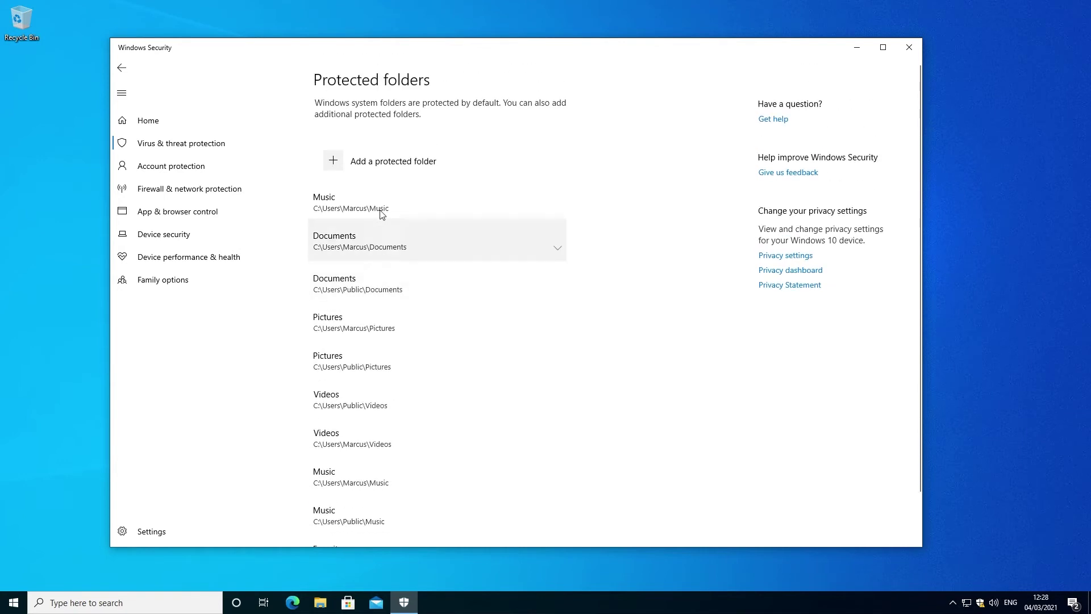
- Add the C:\Users folder from the local disk to the protected folders and review the updated list
{"action": "left_click", "coordinate": [370, 163]}
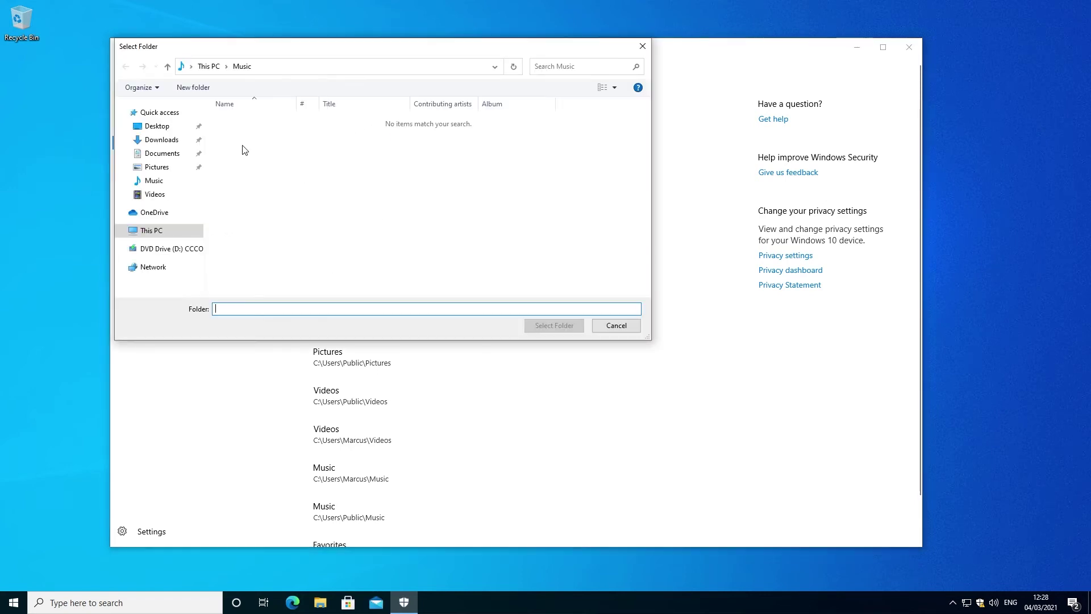
{"action": "left_click", "coordinate": [177, 230]}
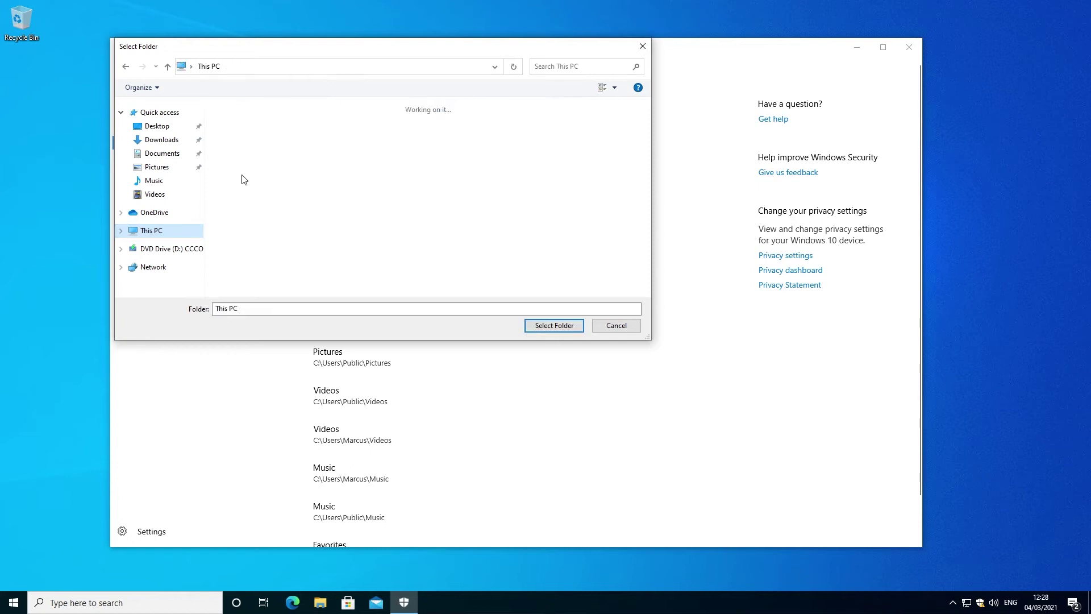
{"action": "left_click", "coordinate": [303, 251]}
{"action": "double_click", "coordinate": [303, 251]}
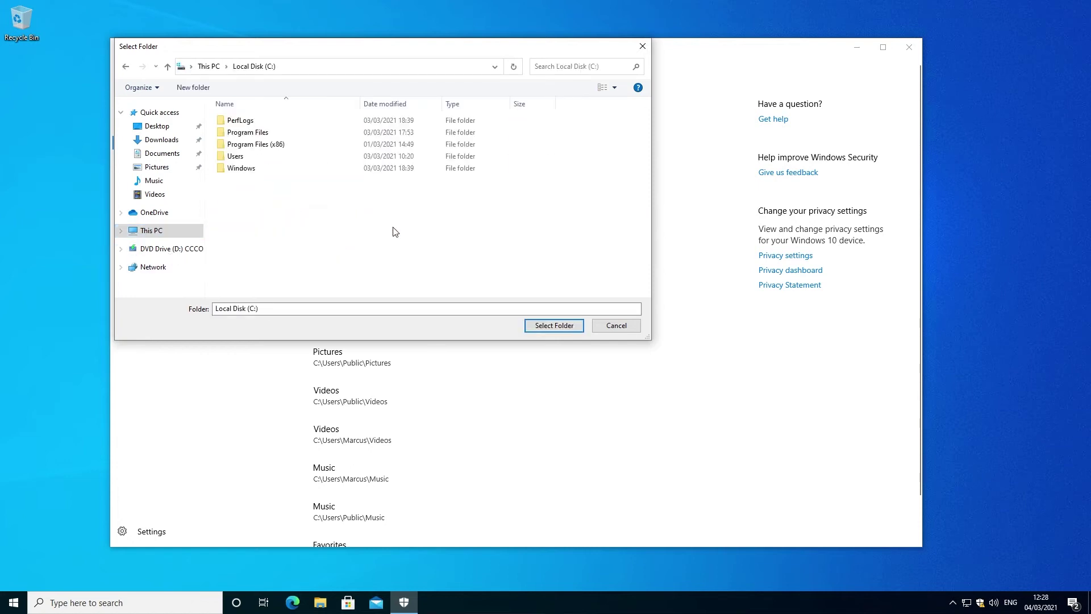
{"action": "double_click", "coordinate": [270, 159]}
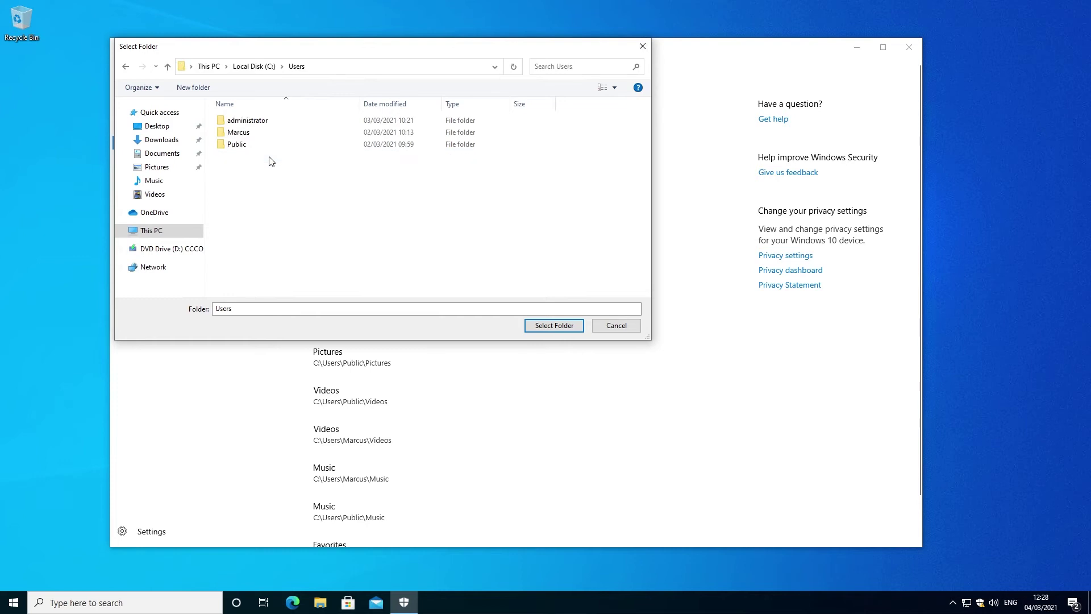
{"action": "left_click", "coordinate": [549, 328]}
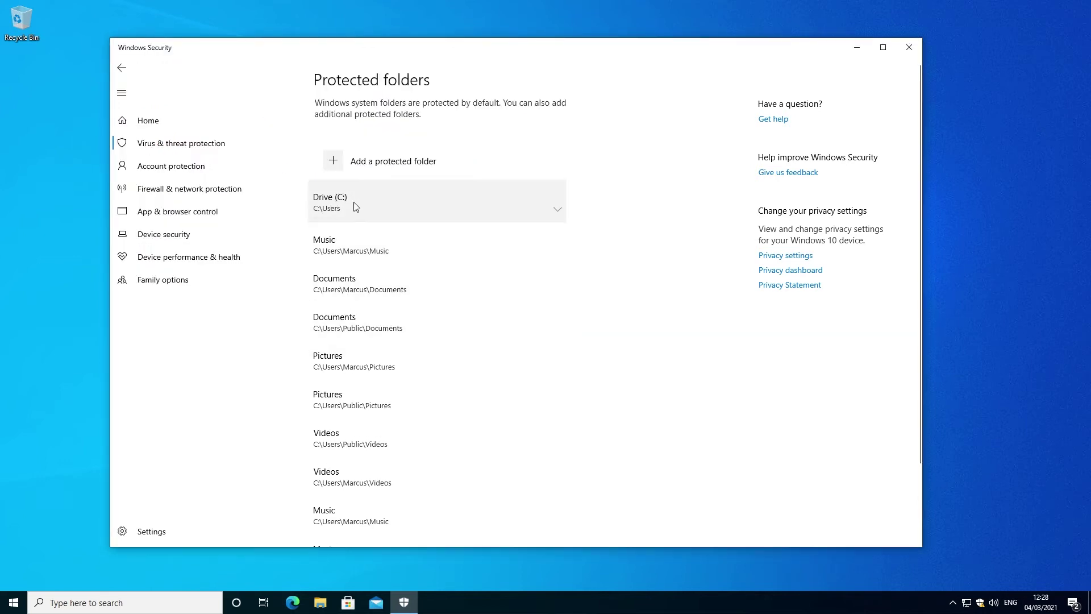
{"action": "scroll", "coordinate": [386, 258], "scroll_direction": "down", "scroll_amount": 2}
{"action": "scroll", "coordinate": [398, 267], "scroll_direction": "up", "scroll_amount": 2}
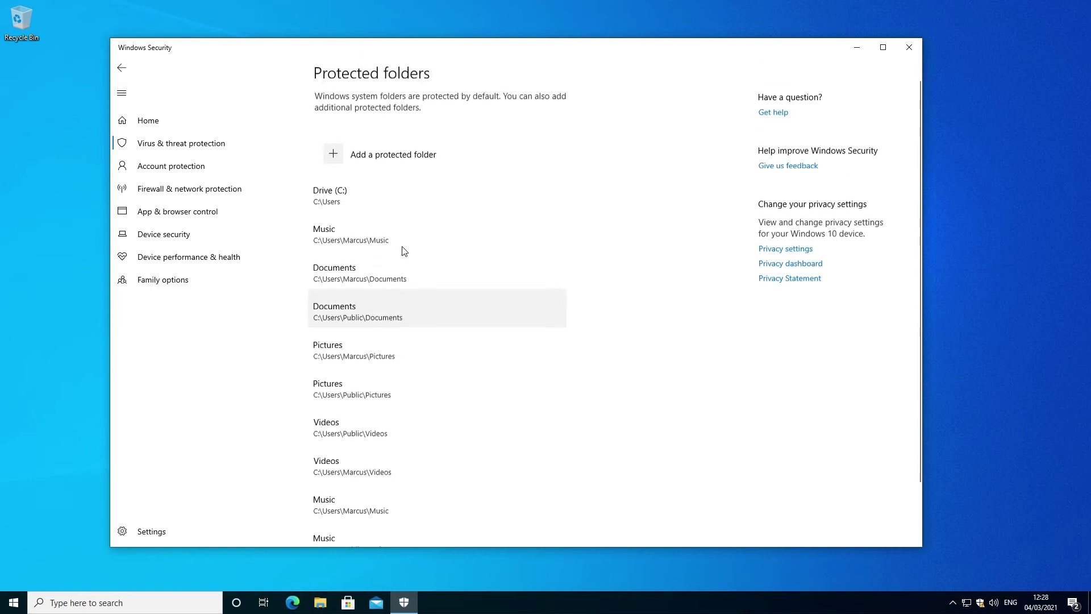
- View the options for allowing an app through Controlled folder access, browse all apps, then cancel without choosing one and return to Ransomware protection
{"action": "left_click", "coordinate": [123, 70]}
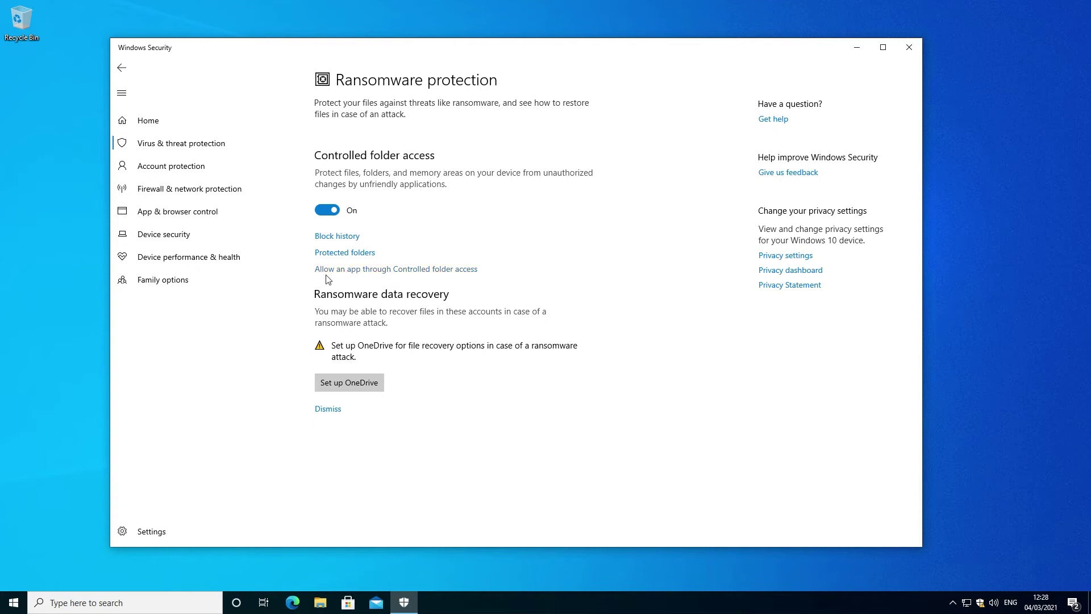
{"action": "left_click", "coordinate": [411, 271]}
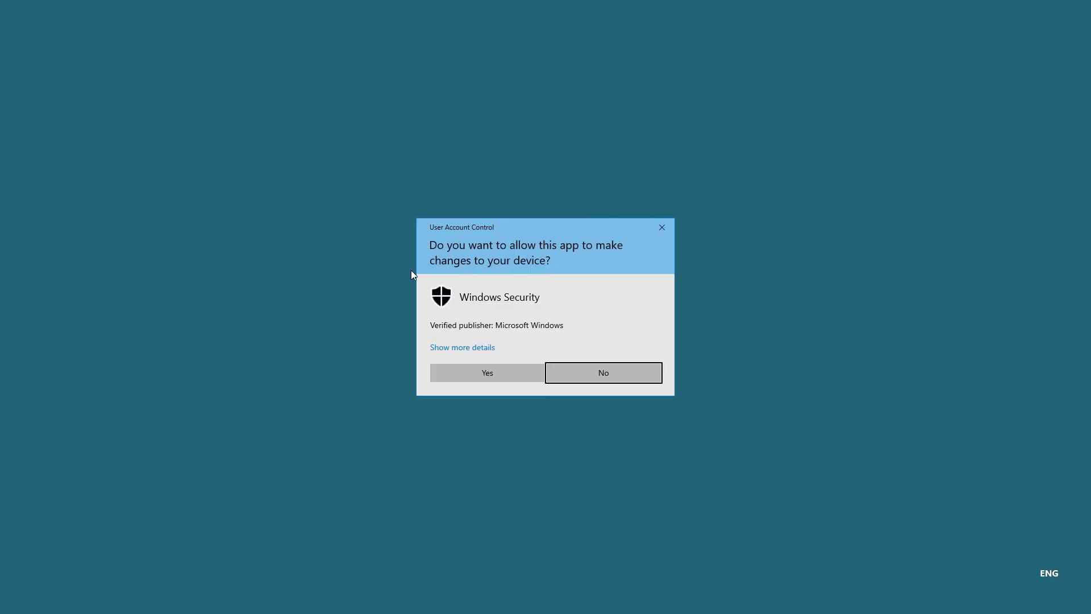
{"action": "left_click", "coordinate": [503, 380]}
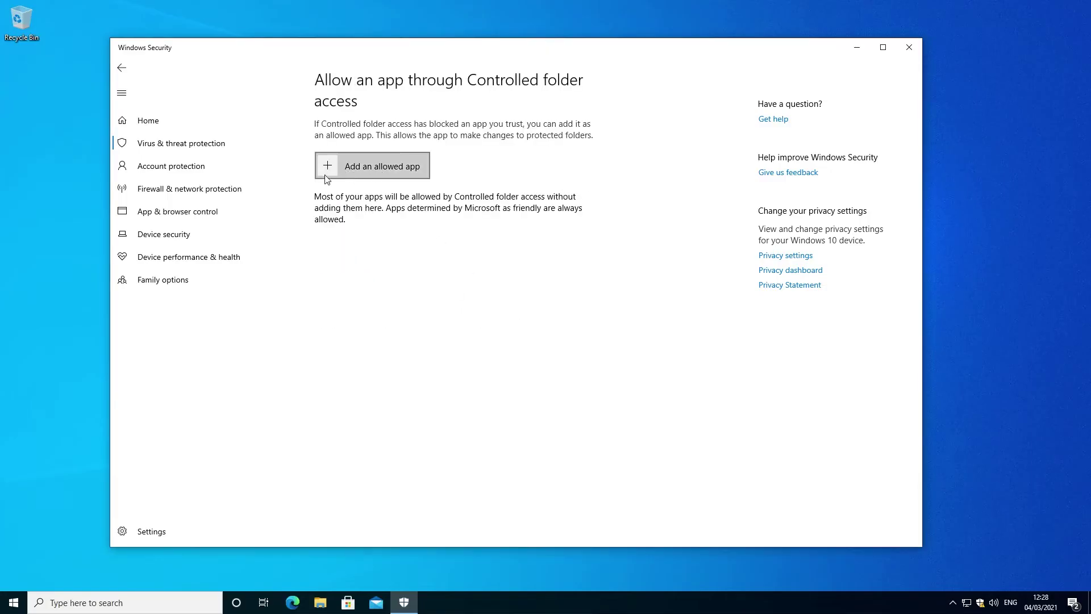
{"action": "left_click", "coordinate": [348, 171]}
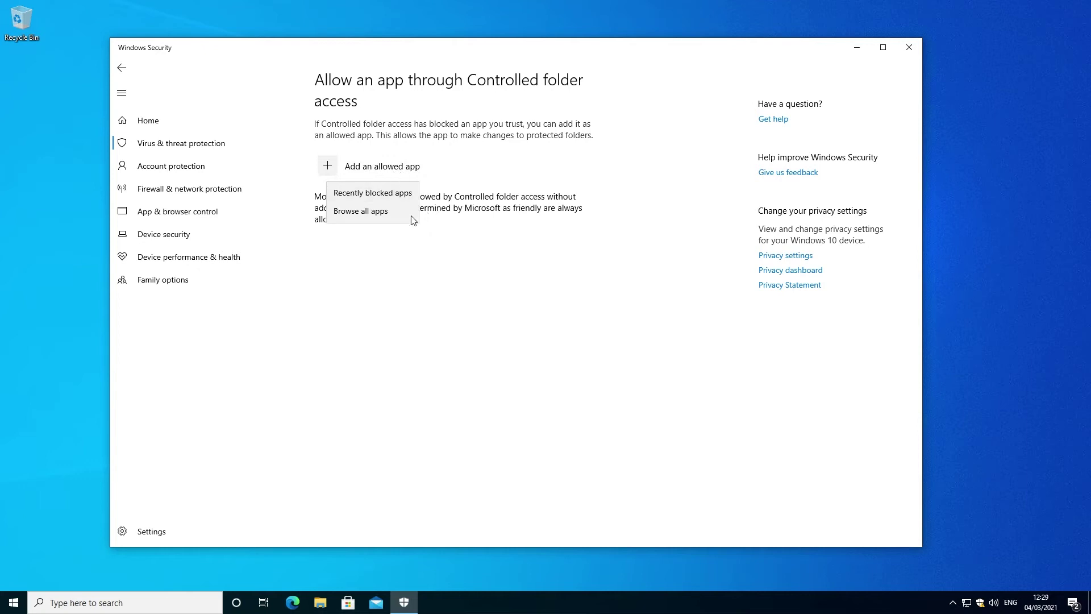
{"action": "left_click", "coordinate": [359, 213]}
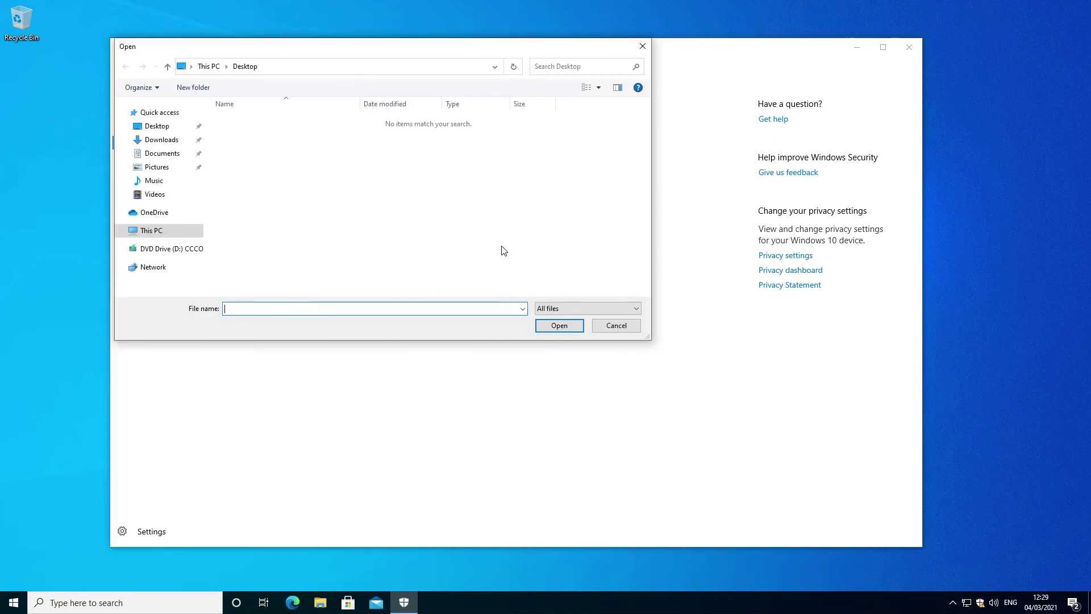
{"action": "left_click", "coordinate": [612, 323]}
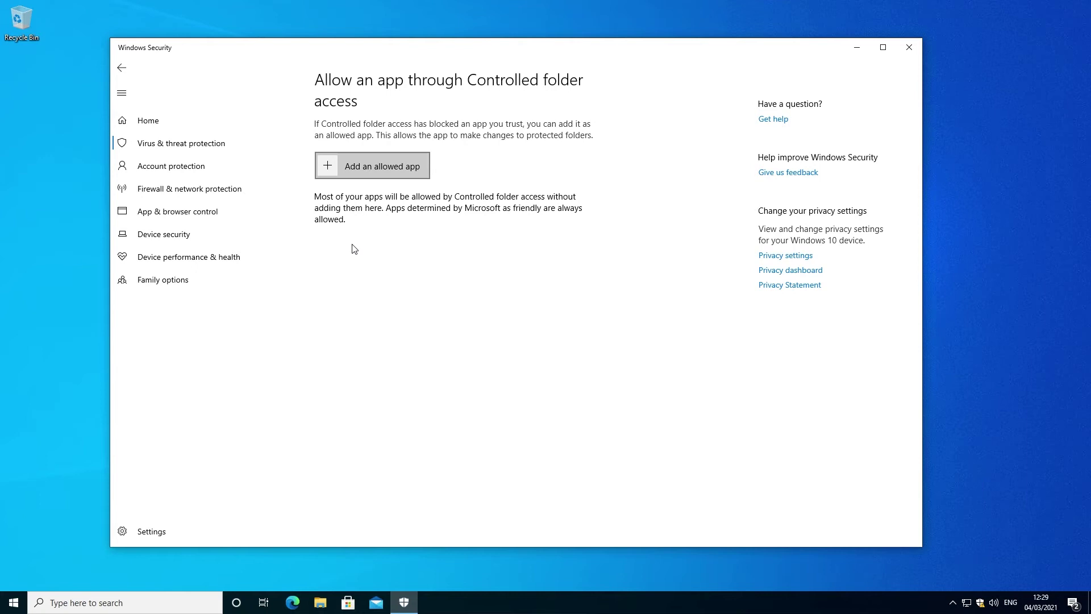
{"action": "left_click", "coordinate": [122, 68]}
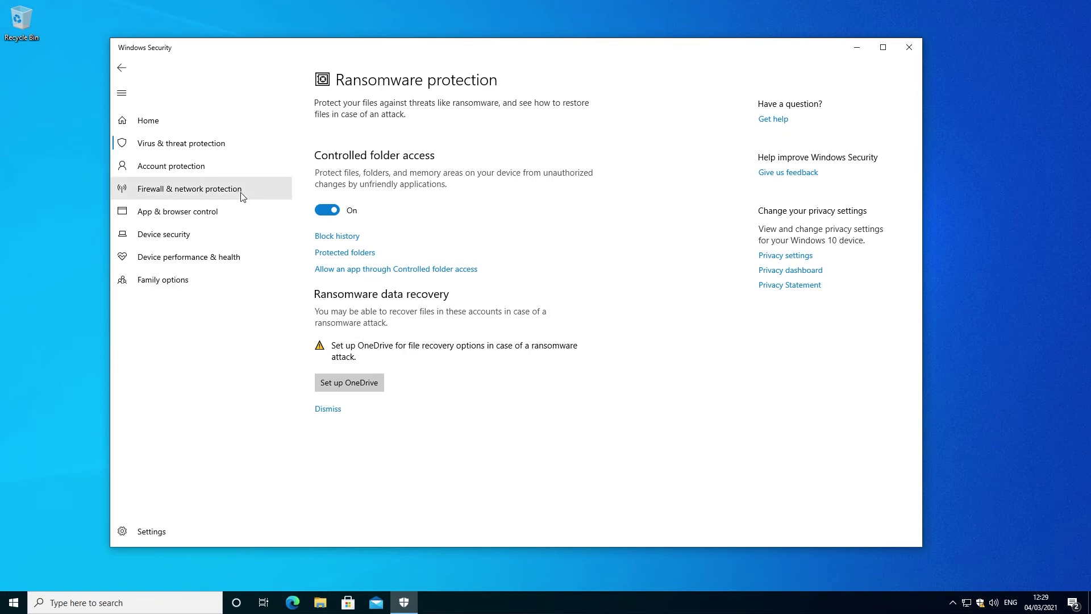
- Add a folder exclusion for the user's personal profile folder under C:\Users so that antivirus scans skip it
{"action": "left_click", "coordinate": [124, 70]}
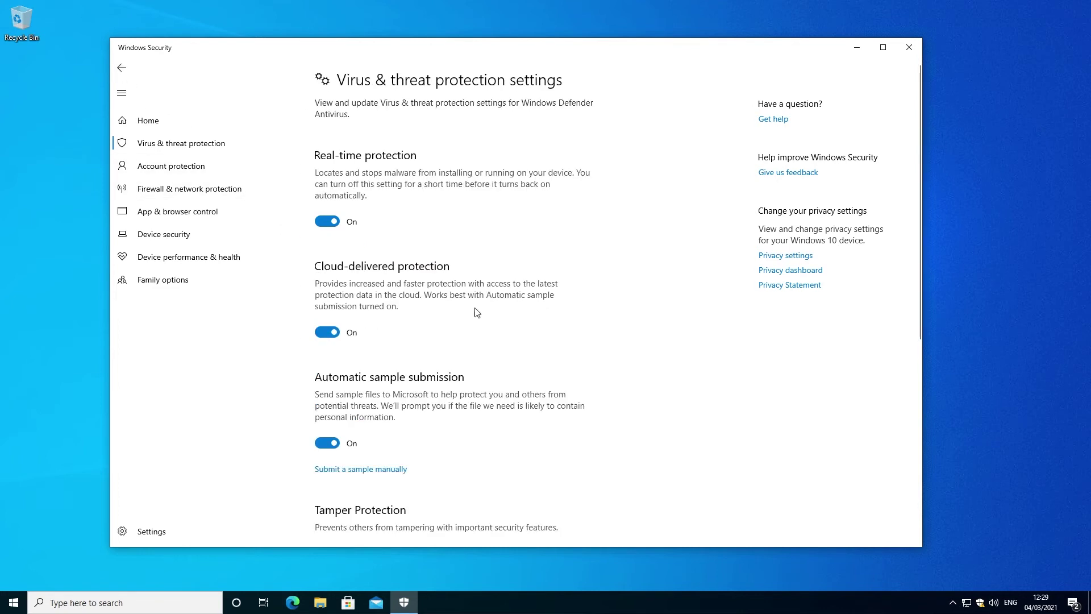
{"action": "scroll", "coordinate": [518, 345], "scroll_direction": "down", "scroll_amount": 2}
{"action": "scroll", "coordinate": [519, 345], "scroll_direction": "down", "scroll_amount": 5}
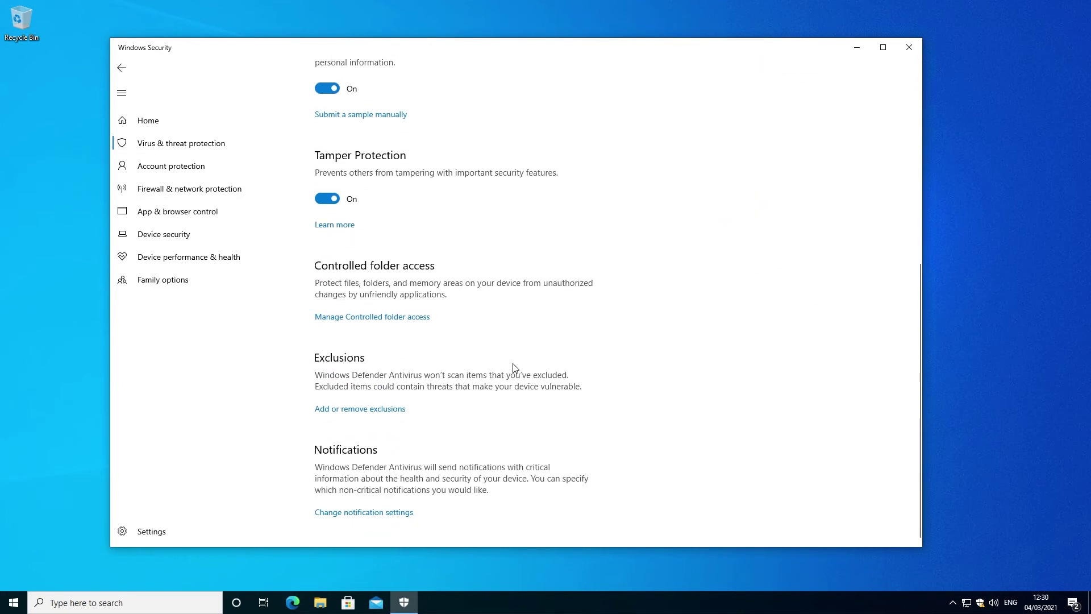
{"action": "left_click", "coordinate": [378, 416]}
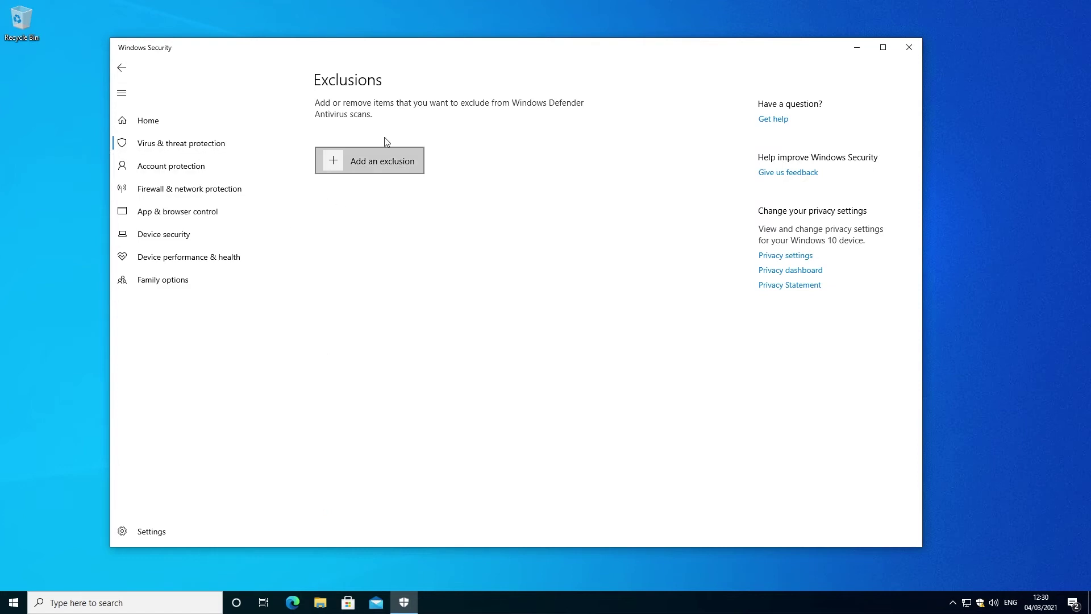
{"action": "left_click", "coordinate": [378, 167]}
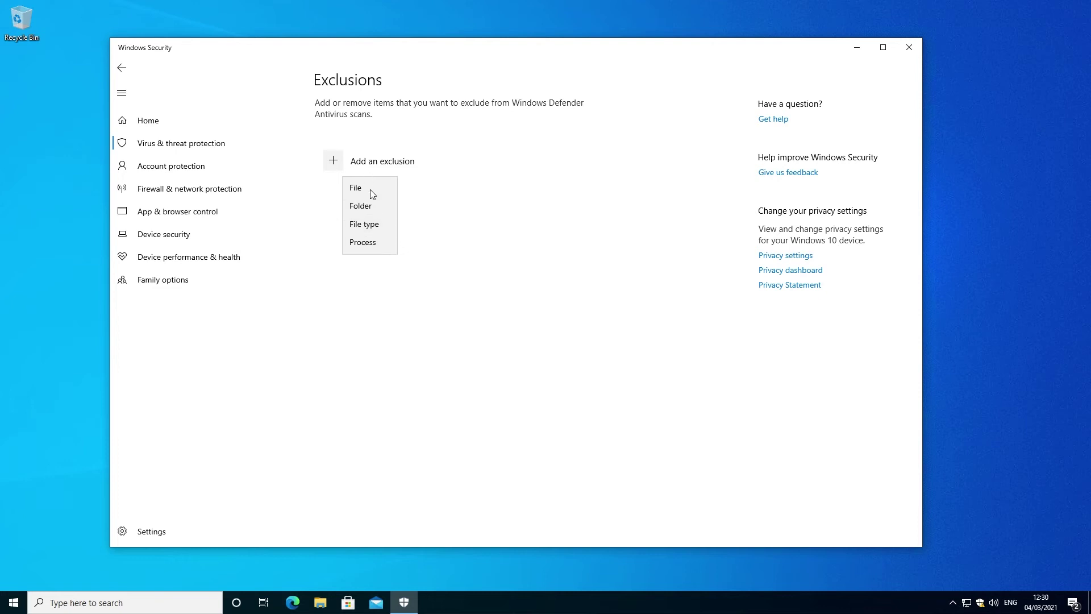
{"action": "left_click", "coordinate": [374, 206]}
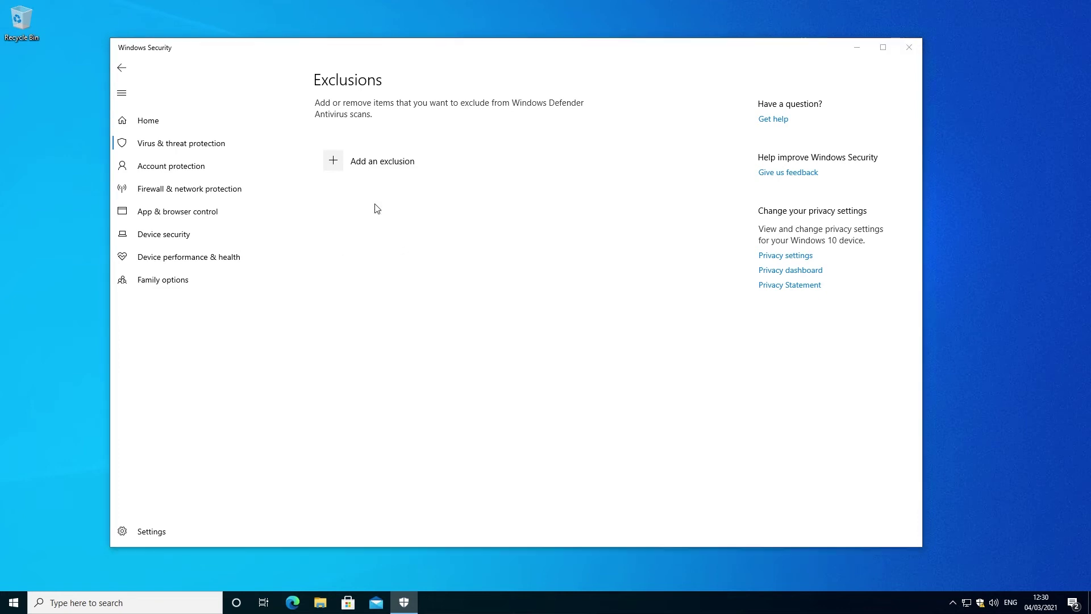
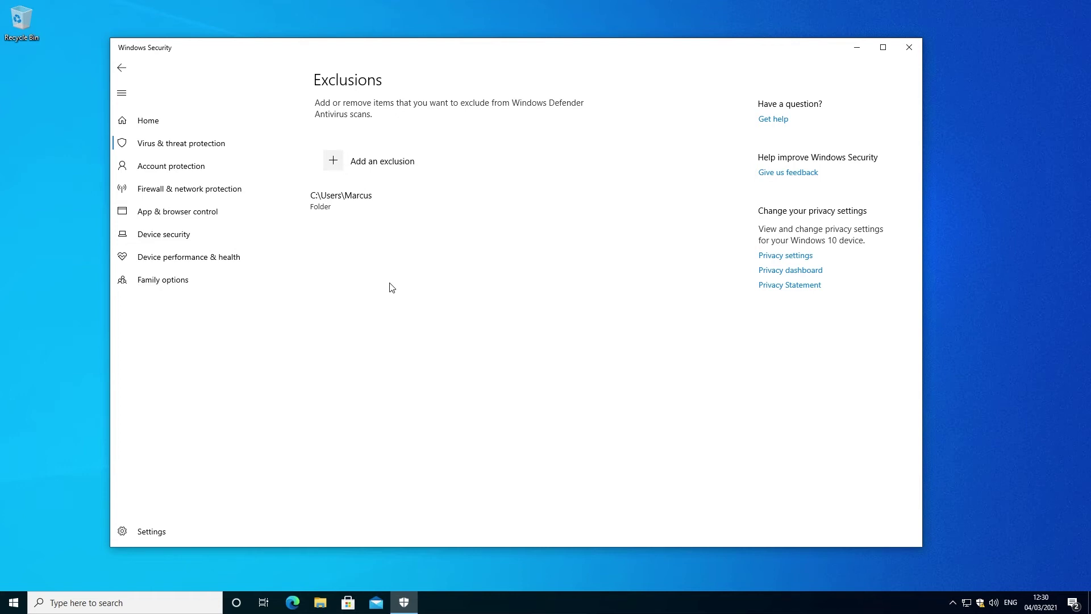
- Review the notification settings for virus, account and firewall protection, and return to the Security at a glance overview
{"action": "left_click", "coordinate": [115, 72]}
{"action": "scroll", "coordinate": [448, 326], "scroll_direction": "down", "scroll_amount": 6}
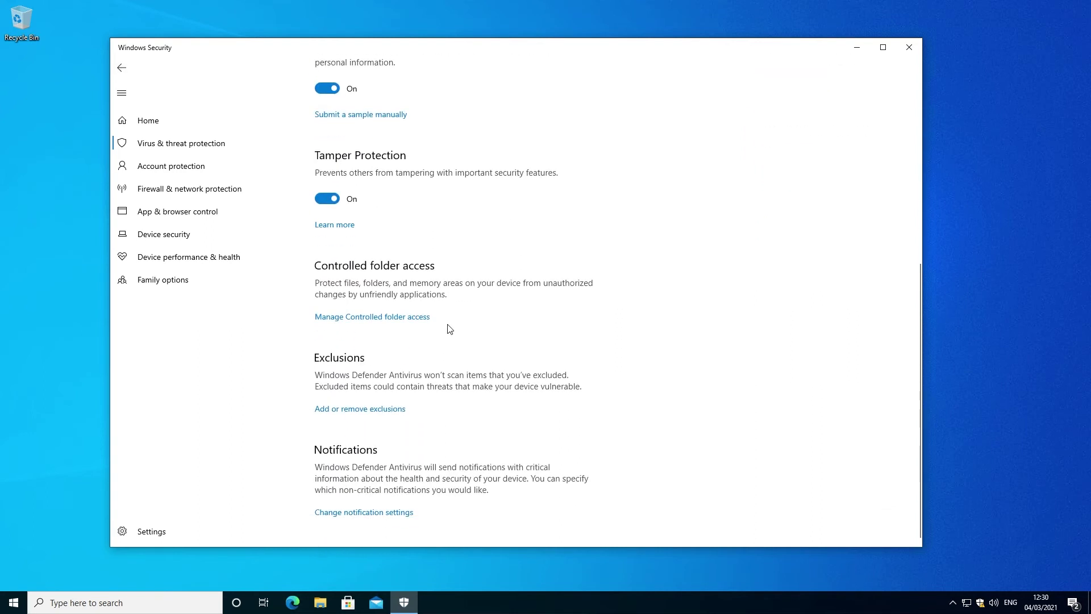
{"action": "left_click", "coordinate": [396, 517]}
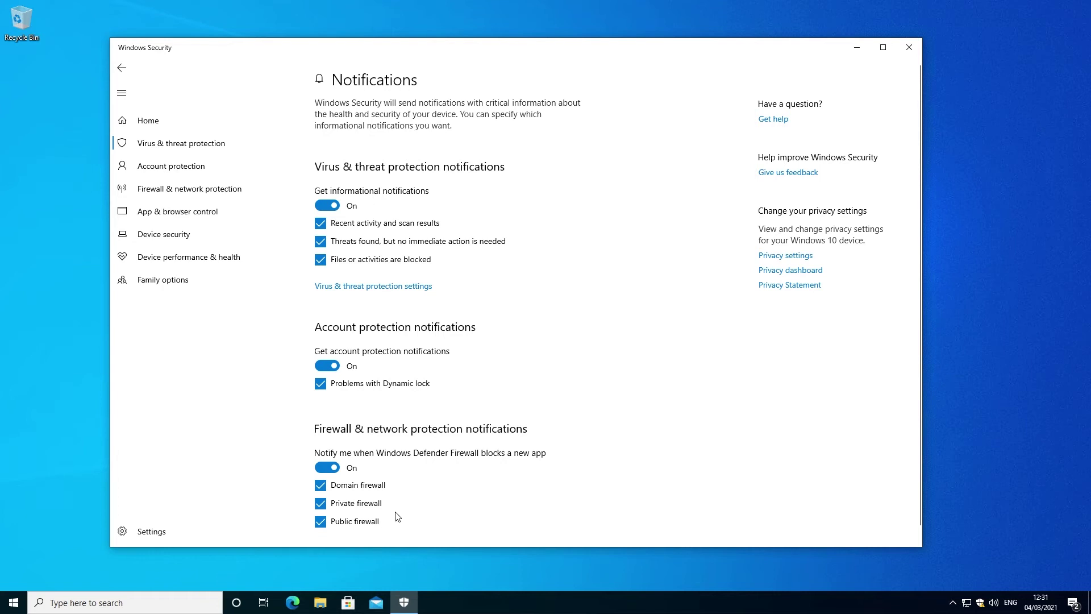
{"action": "left_click", "coordinate": [123, 68]}
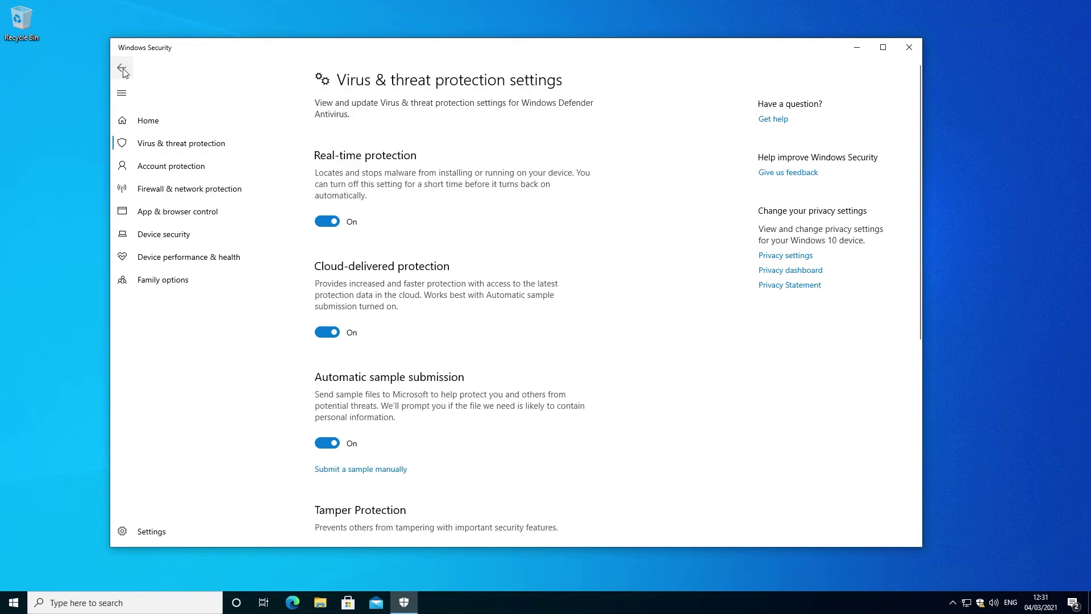
{"action": "left_click", "coordinate": [123, 68]}
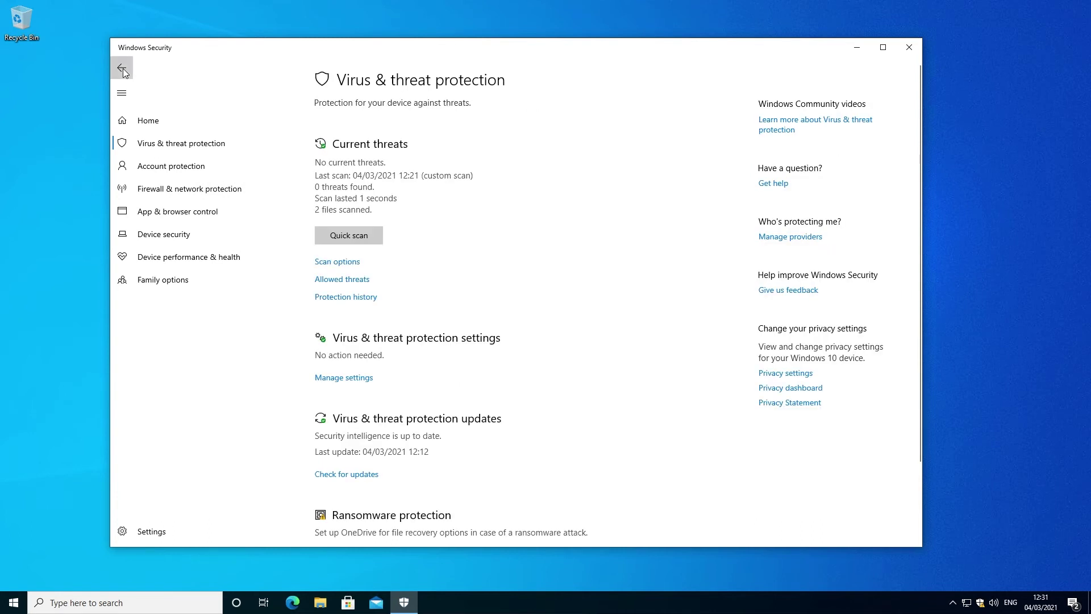
{"action": "left_click", "coordinate": [123, 68]}
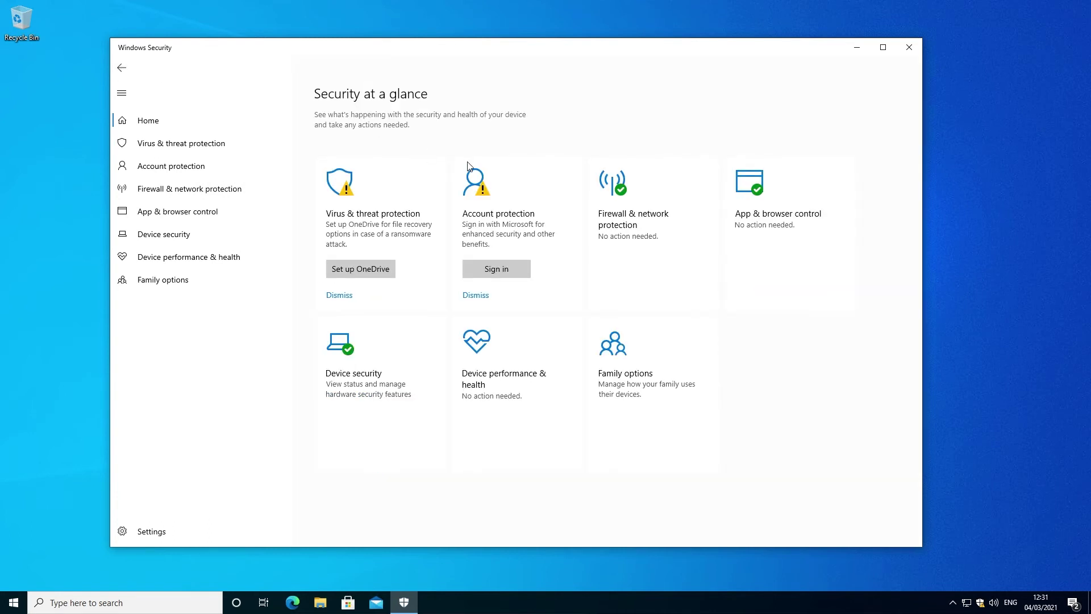
- Look over Account protection and the Dynamic lock section of the sign-in options, close Settings, and return to the security overview
{"action": "left_click", "coordinate": [528, 238]}
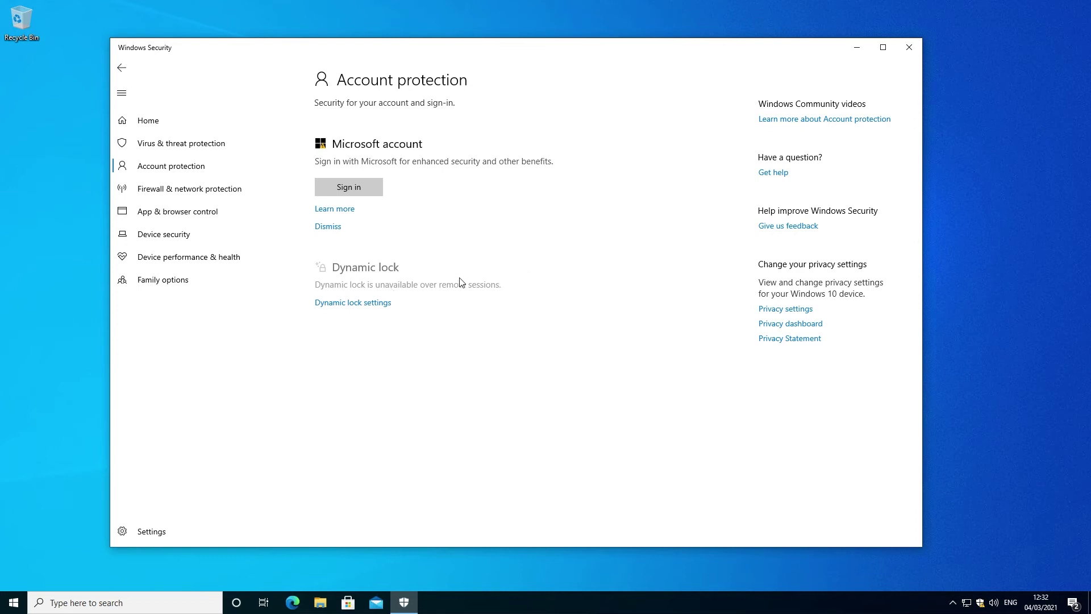
{"action": "left_click", "coordinate": [339, 307]}
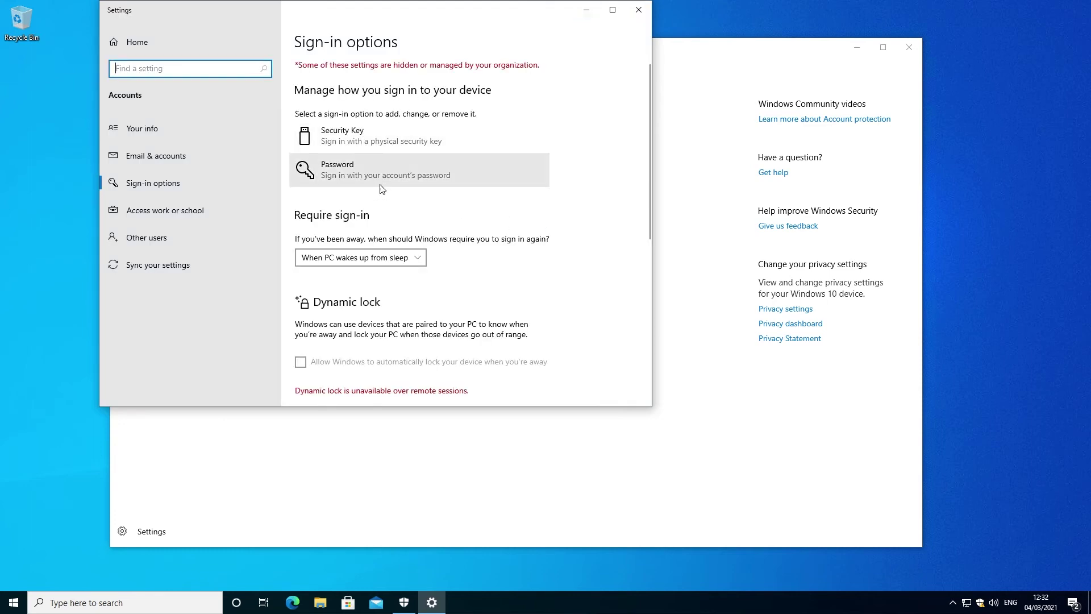
{"action": "scroll", "coordinate": [352, 329], "scroll_direction": "down", "scroll_amount": 2}
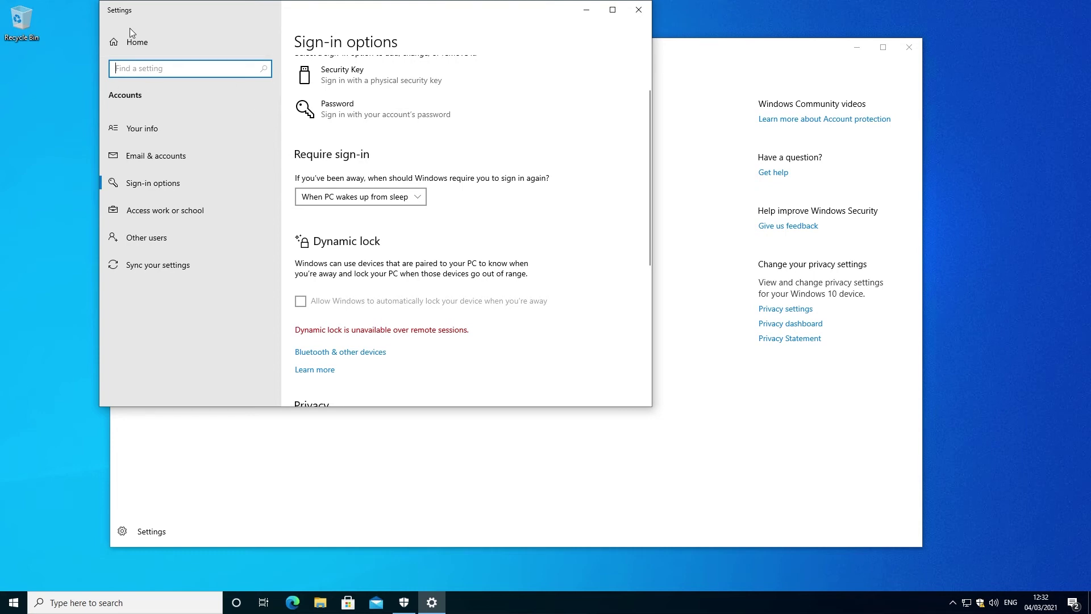
{"action": "left_click", "coordinate": [639, 10]}
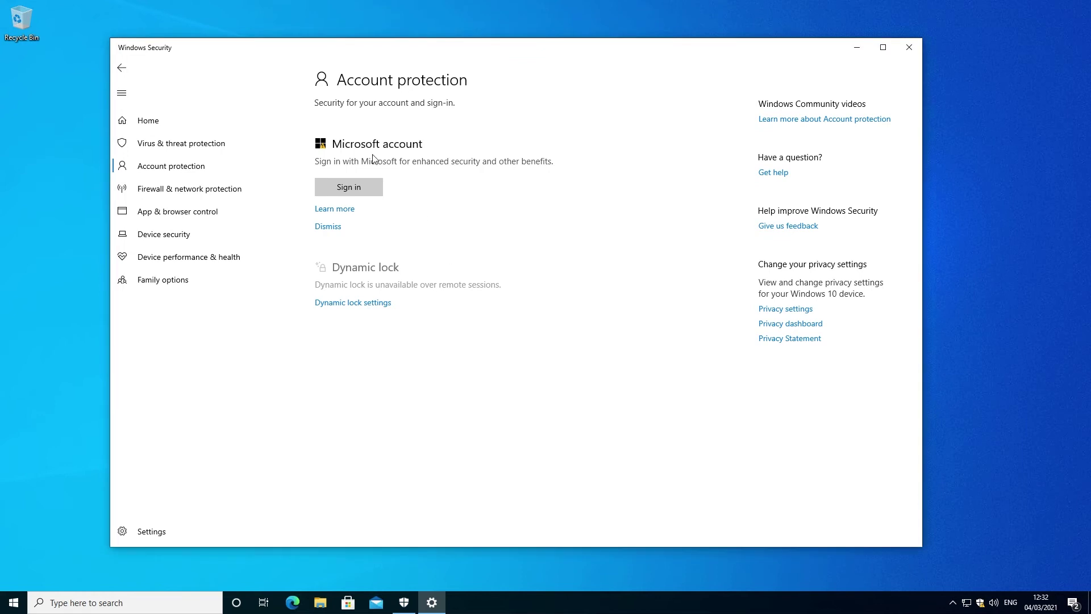
{"action": "left_click", "coordinate": [121, 68]}
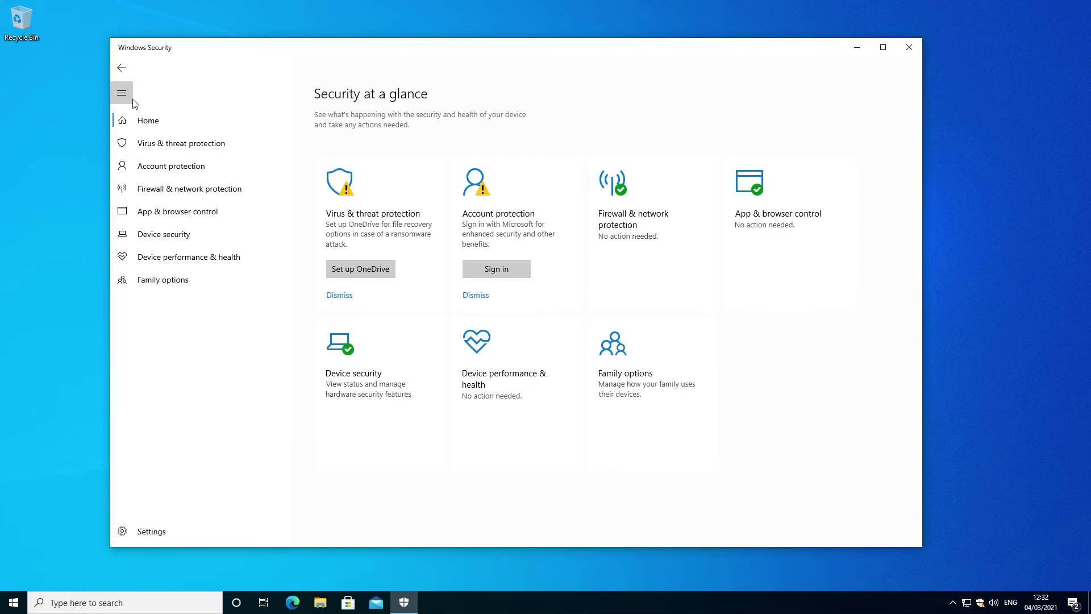
- Turn off Windows Defender Firewall for the domain network under Firewall & network protection and approve the change
{"action": "left_click", "coordinate": [631, 251]}
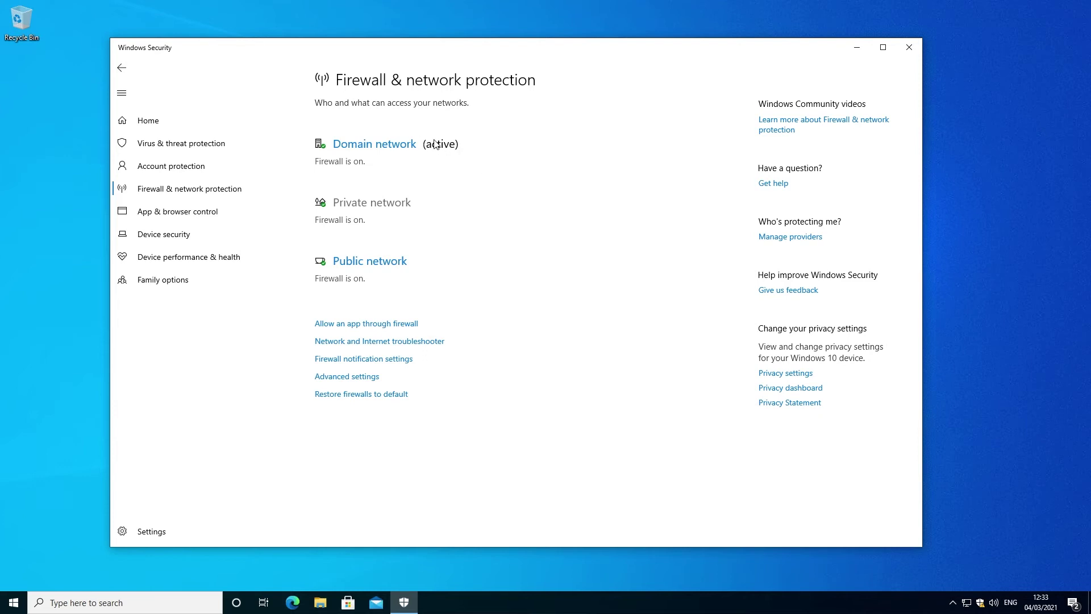
{"action": "left_click", "coordinate": [398, 150]}
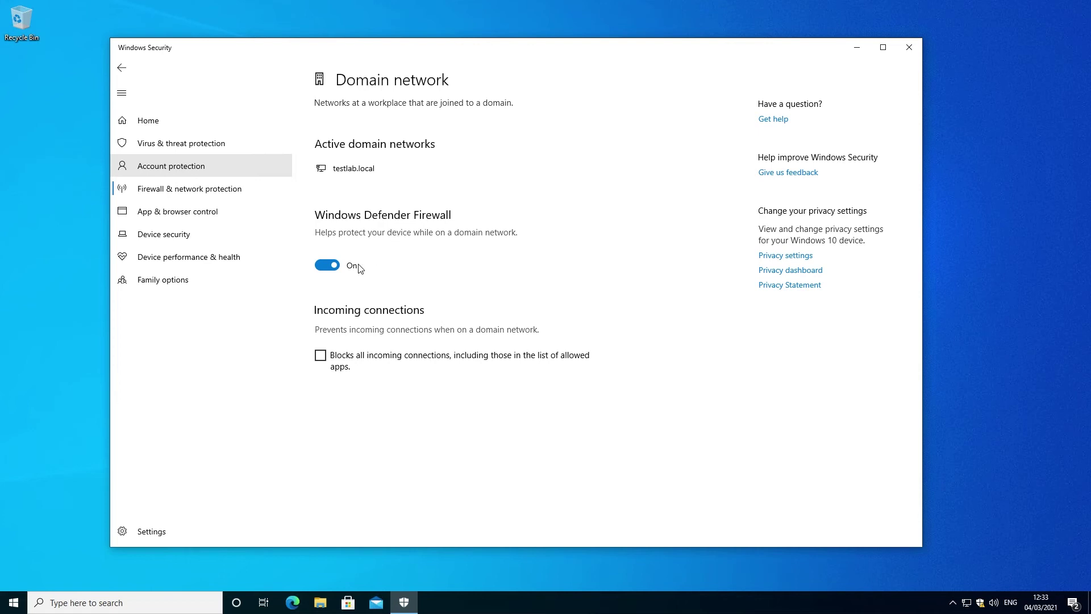
{"action": "left_click", "coordinate": [334, 266]}
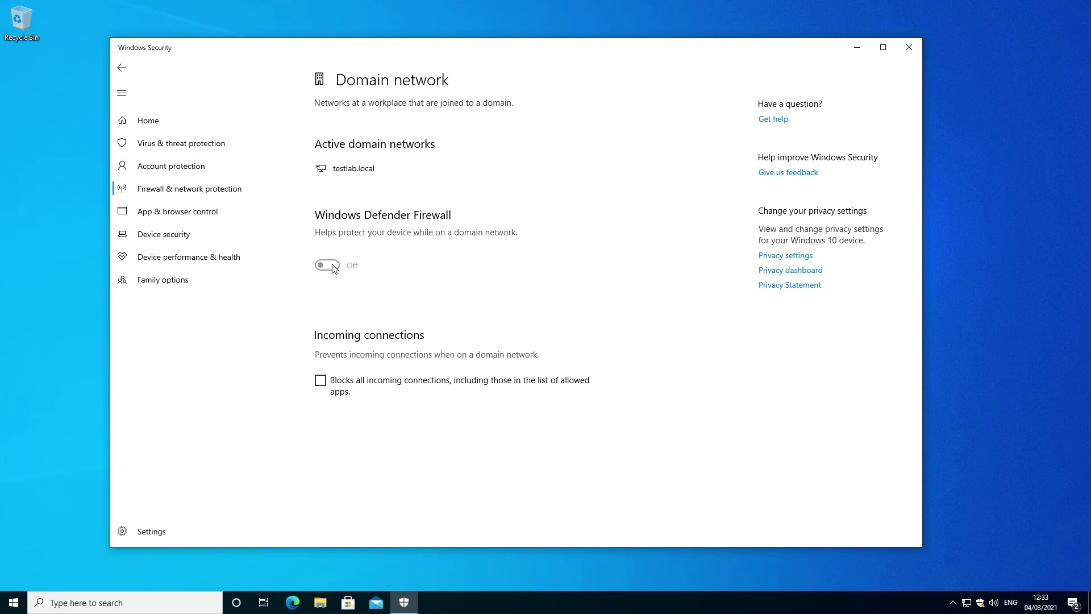
{"action": "left_click", "coordinate": [480, 372]}
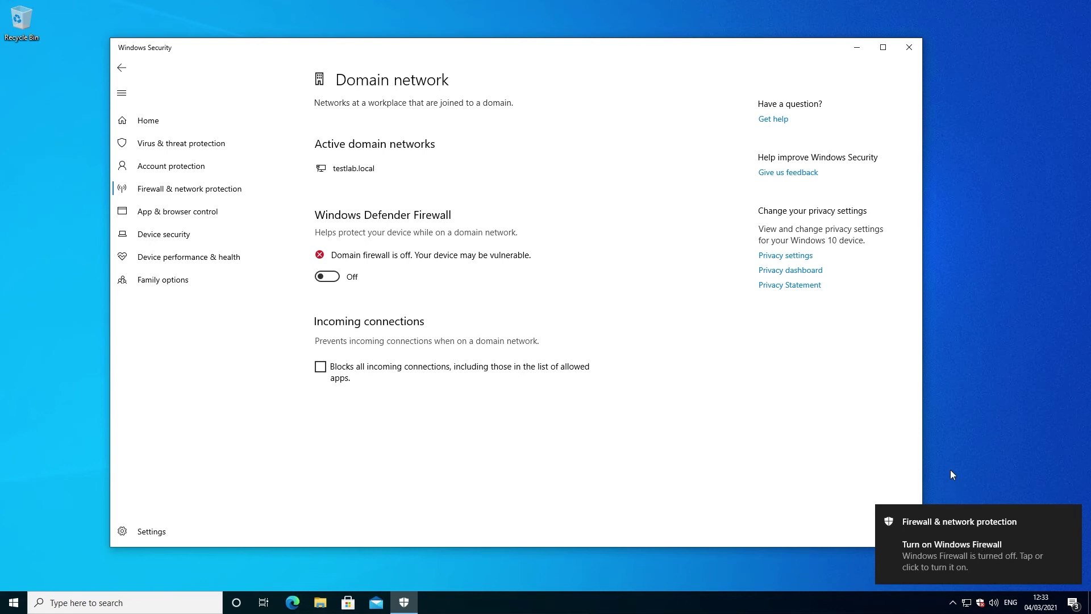
- Turn Windows Defender Firewall for the domain network back on, approve the change, and return to Firewall & network protection
{"action": "left_click", "coordinate": [328, 277]}
{"action": "left_click", "coordinate": [490, 374]}
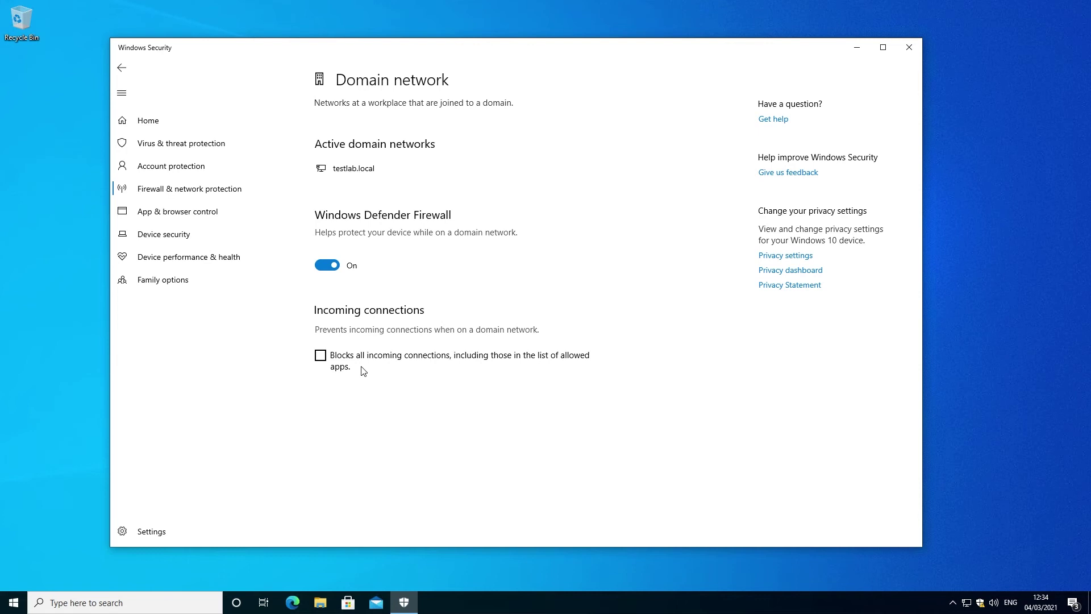
{"action": "key", "text": "alt+Left"}
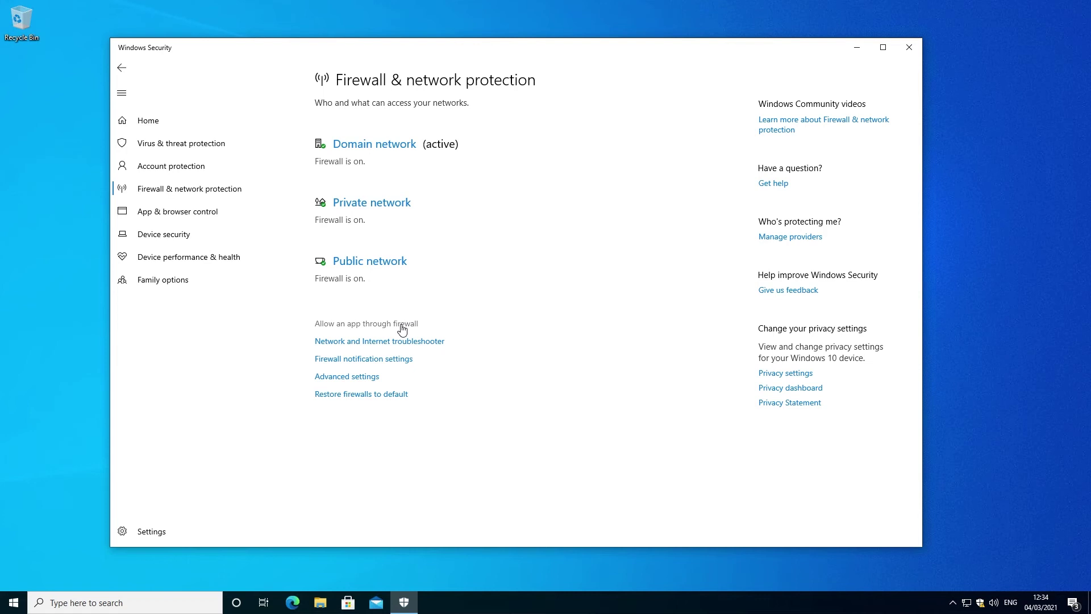
- Examine the apps allowed through the firewall, unlock the list for changes, view the options for allowing another app, and cancel everything
{"action": "left_click", "coordinate": [402, 328]}
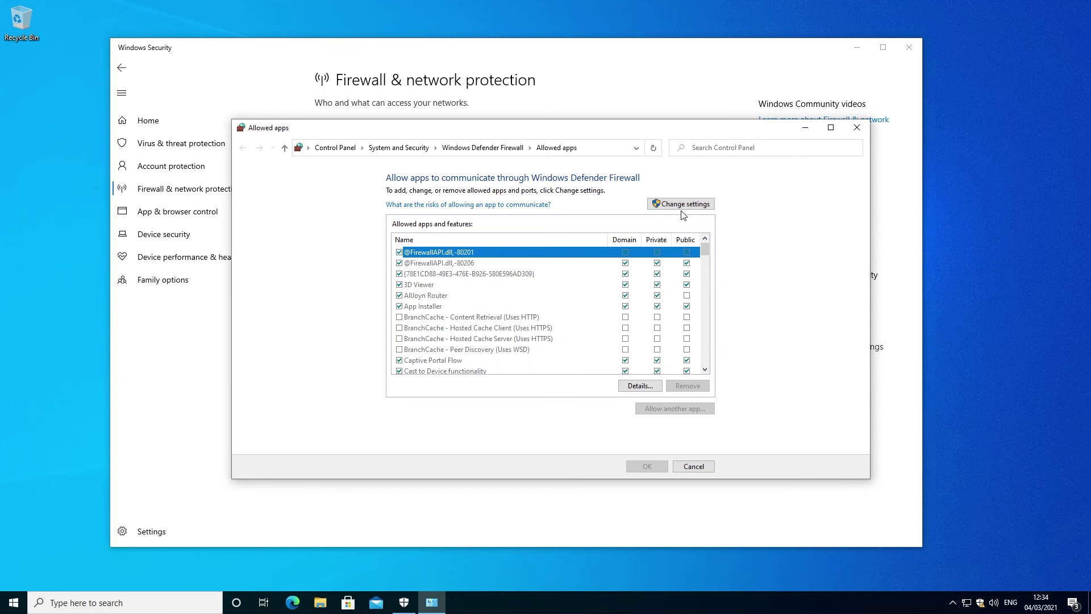
{"action": "scroll", "coordinate": [570, 298], "scroll_direction": "down", "scroll_amount": 4}
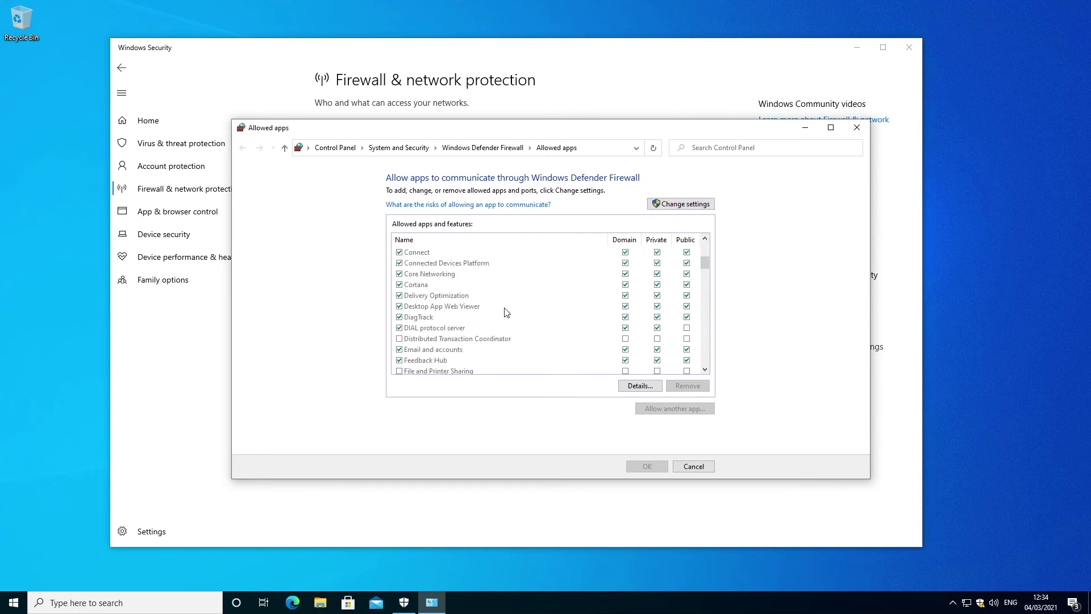
{"action": "left_click", "coordinate": [399, 340]}
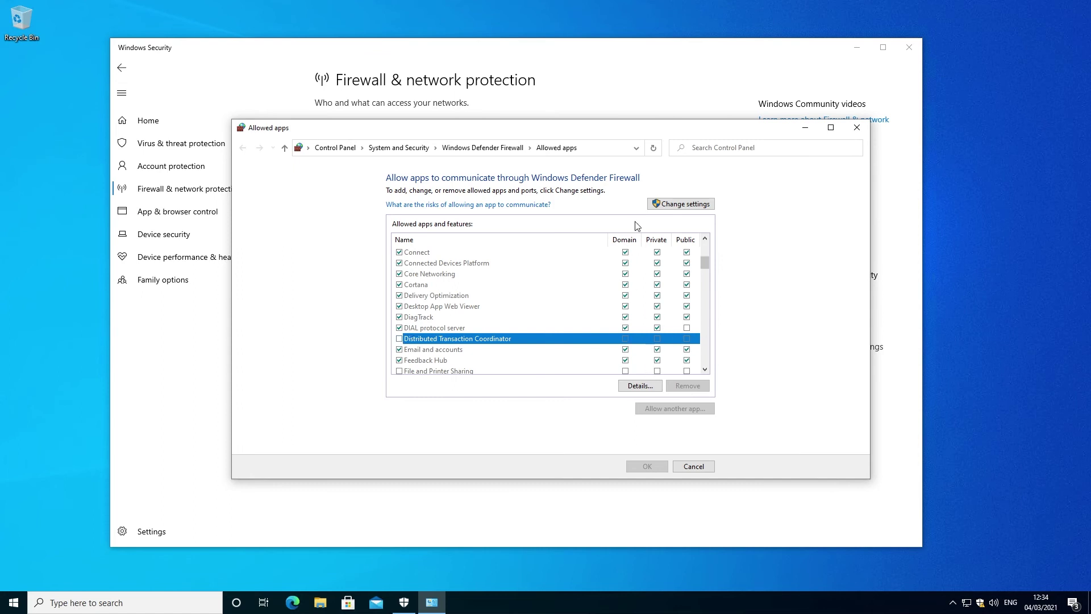
{"action": "left_click", "coordinate": [670, 206]}
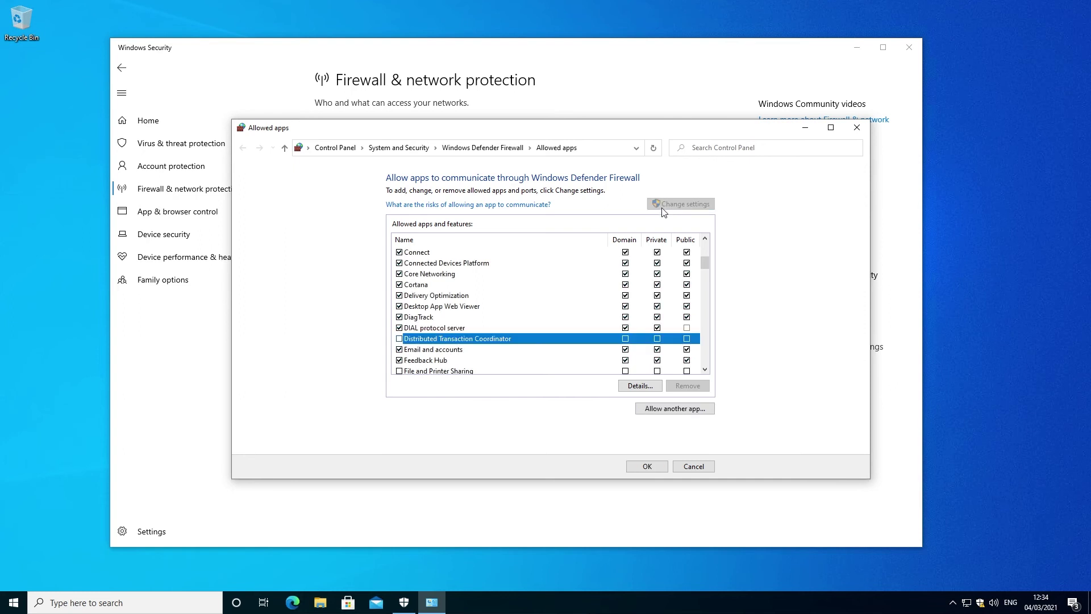
{"action": "left_click", "coordinate": [649, 409]}
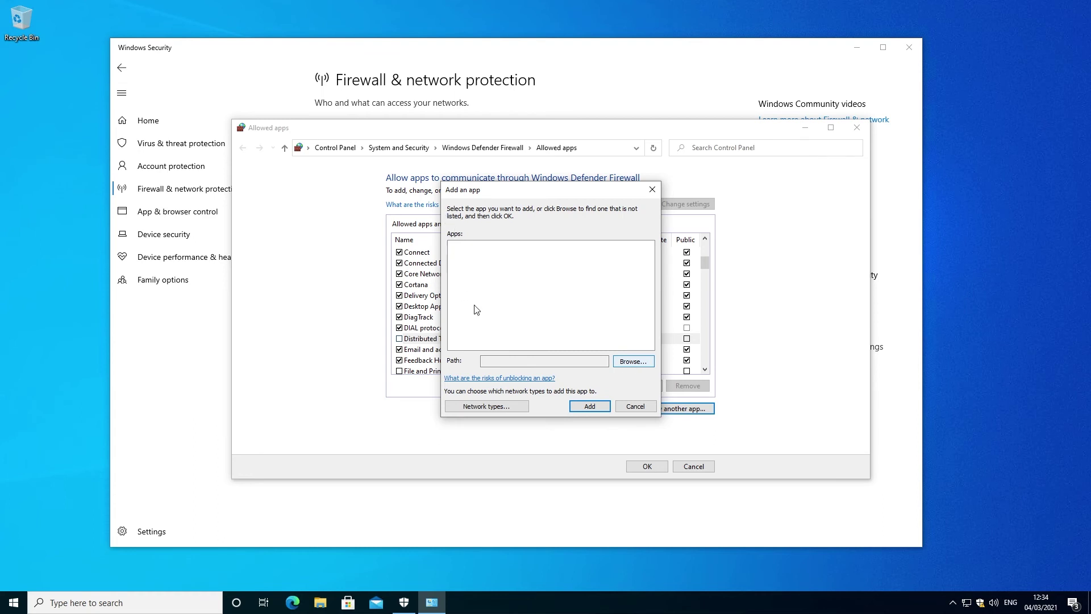
{"action": "left_click", "coordinate": [635, 405]}
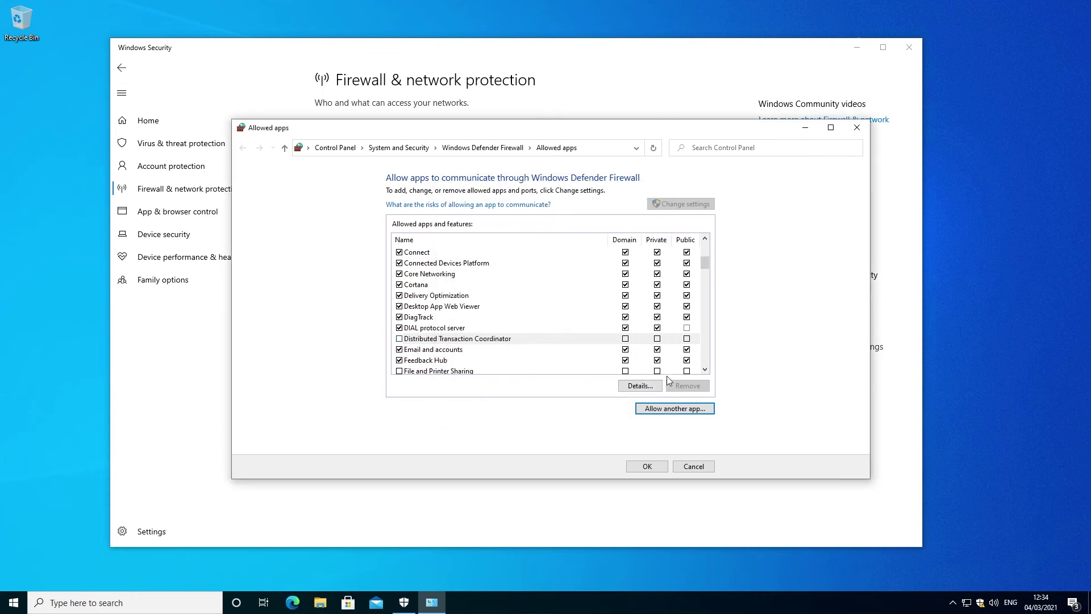
{"action": "left_click", "coordinate": [686, 467]}
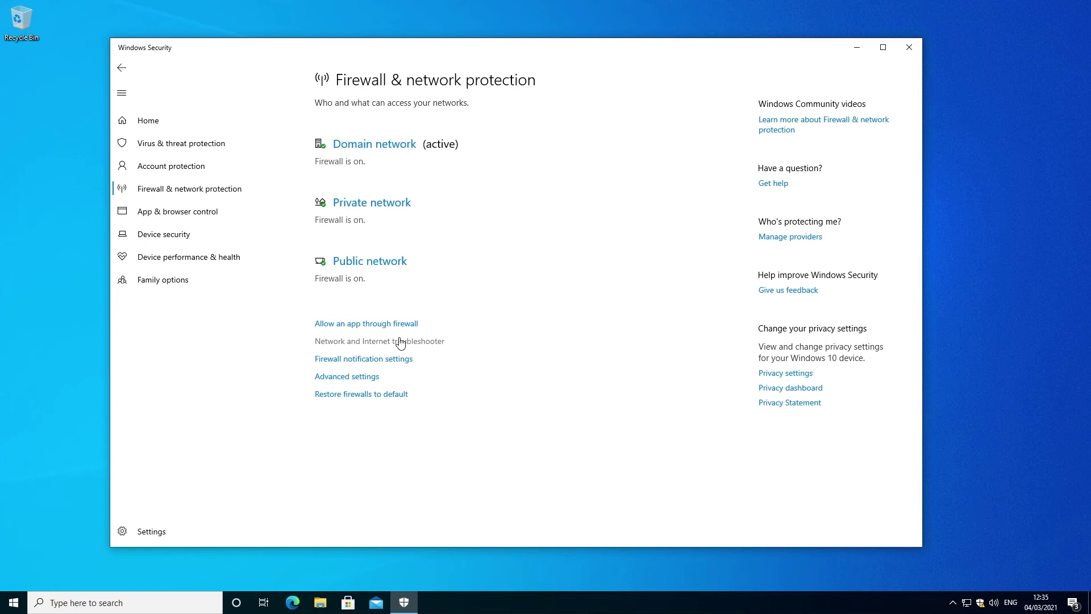
- Review the antivirus and firewall entries under Security providers from the firewall notification settings, and return to Firewall & network protection
{"action": "left_click", "coordinate": [368, 360]}
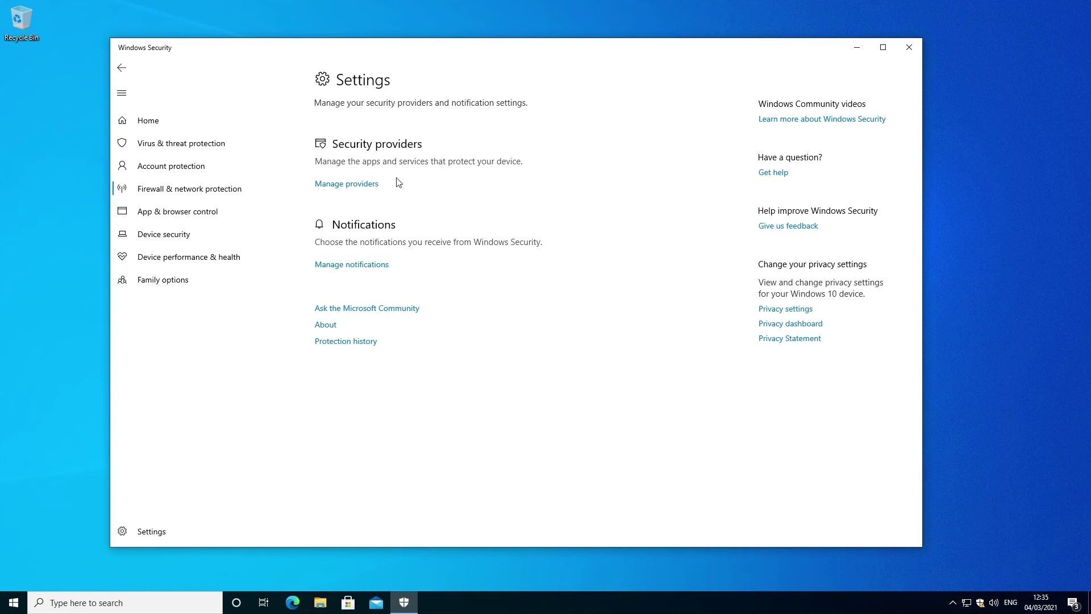
{"action": "left_click", "coordinate": [361, 183]}
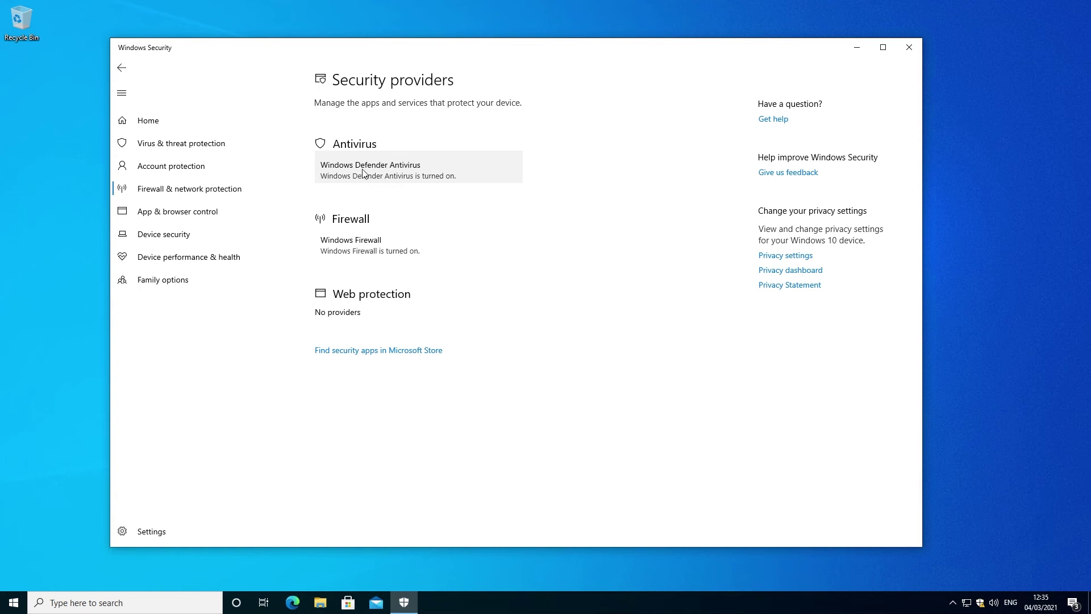
{"action": "left_click", "coordinate": [479, 169]}
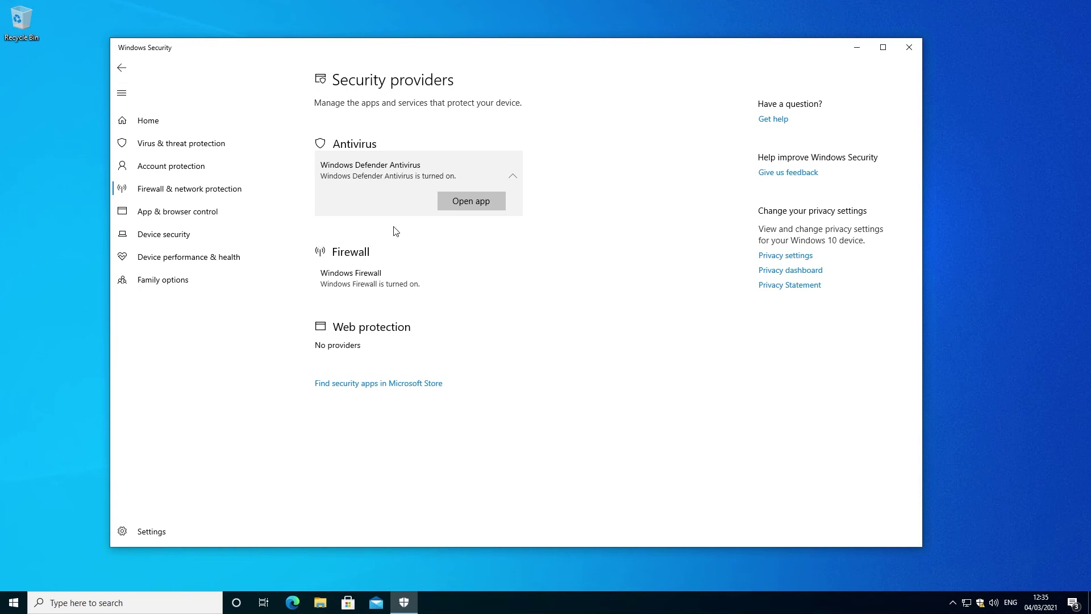
{"action": "left_click", "coordinate": [409, 278]}
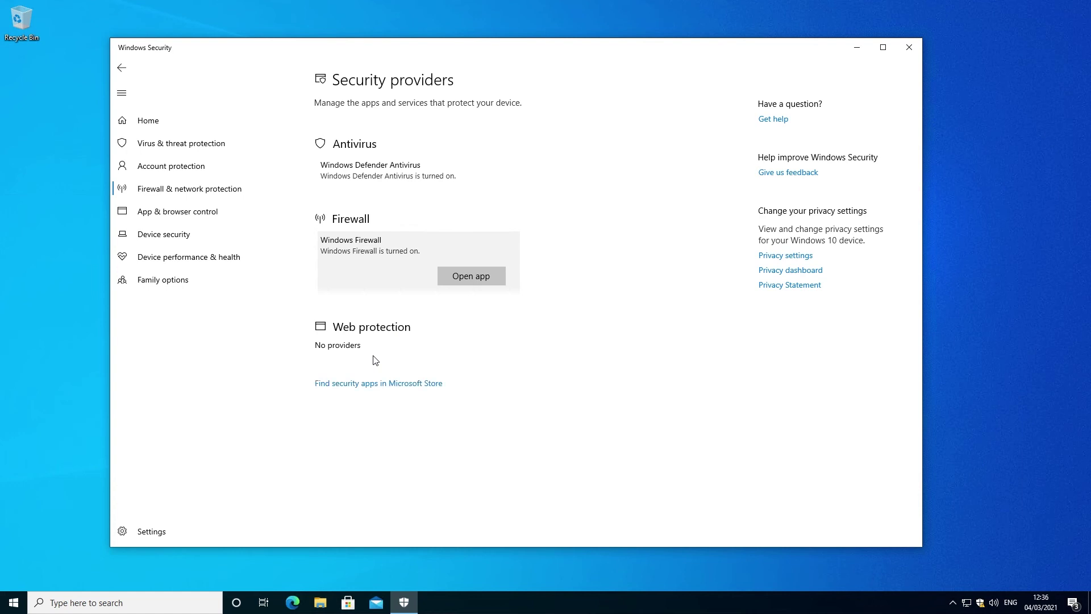
{"action": "left_click", "coordinate": [122, 69]}
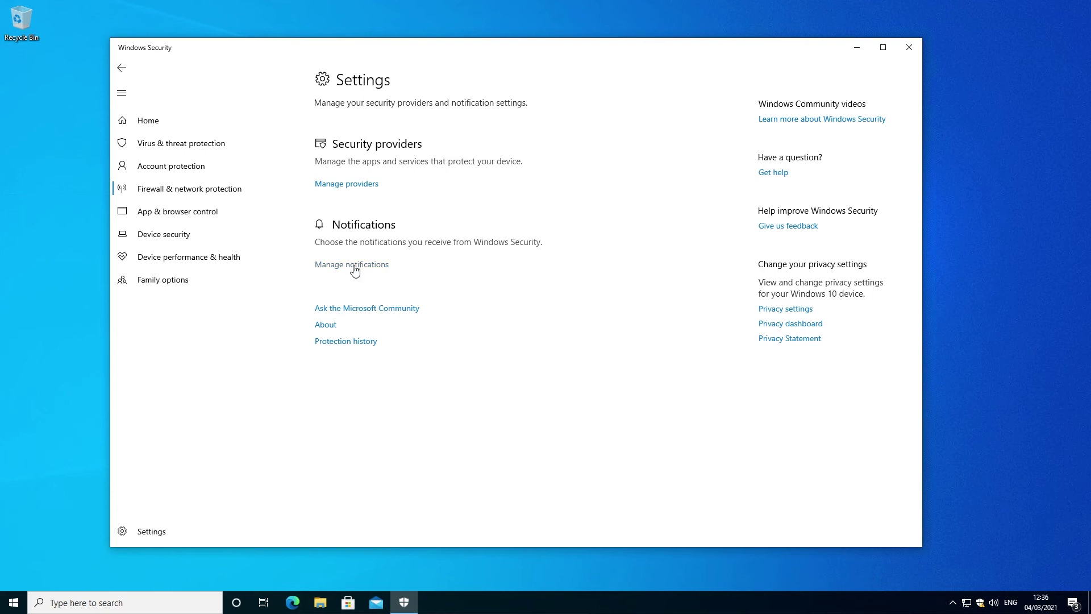
{"action": "left_click", "coordinate": [122, 70]}
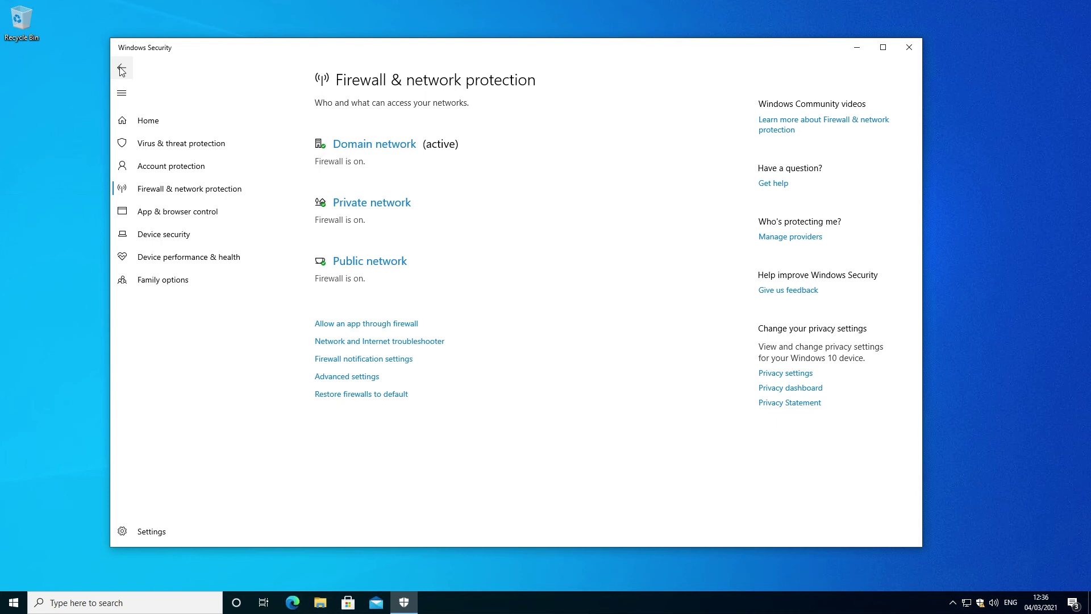
- Open Windows Defender Firewall with Advanced Security, approving the prompt, and view the Domain Profile properties without changing them
{"action": "left_click", "coordinate": [351, 378]}
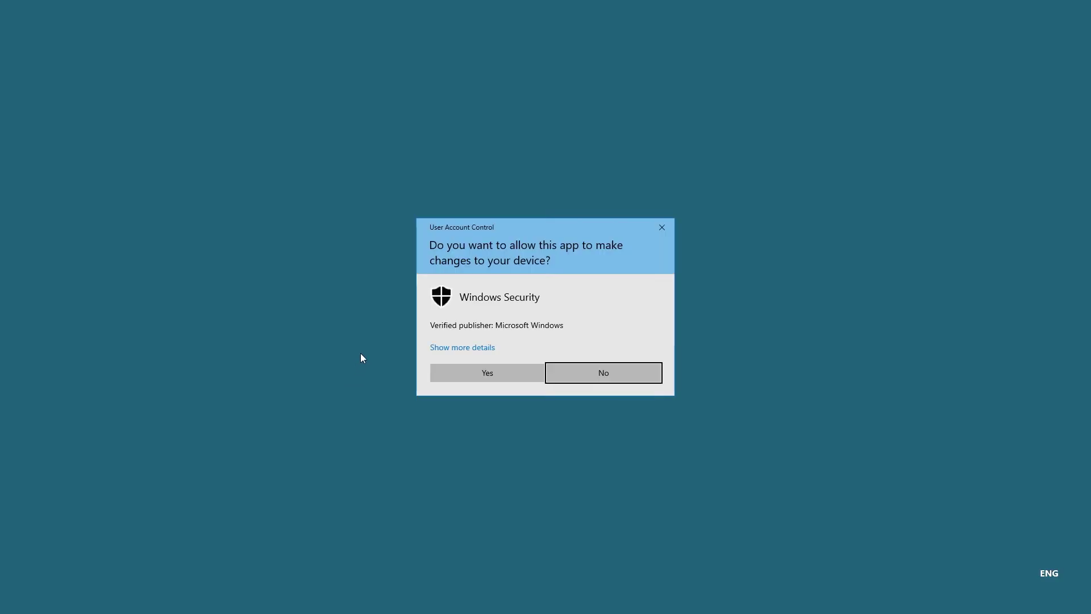
{"action": "left_click", "coordinate": [472, 370]}
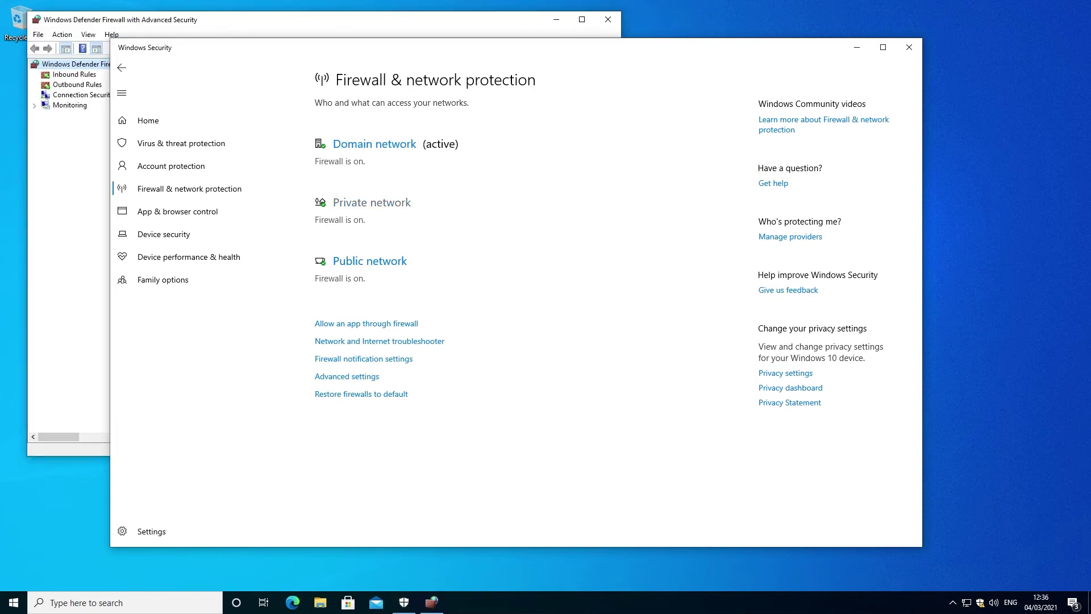
{"action": "left_click", "coordinate": [441, 26]}
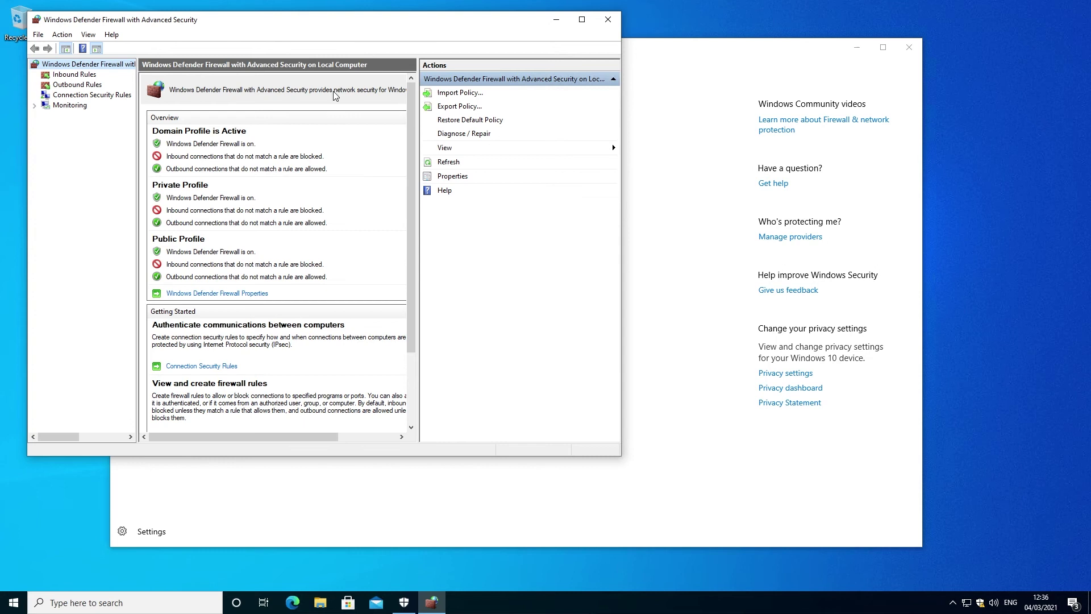
{"action": "left_click", "coordinate": [469, 177]}
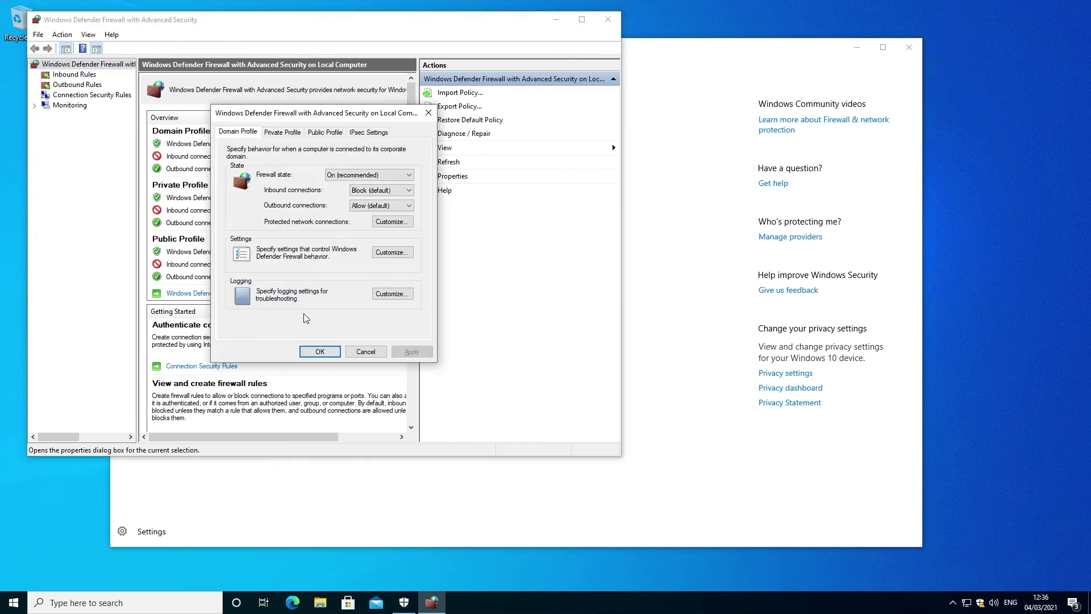
{"action": "left_click", "coordinate": [365, 351]}
- Review the Inbound Rules list with the Actions pane hidden, close the advanced firewall console, and return to the security overview
{"action": "left_click", "coordinate": [84, 77]}
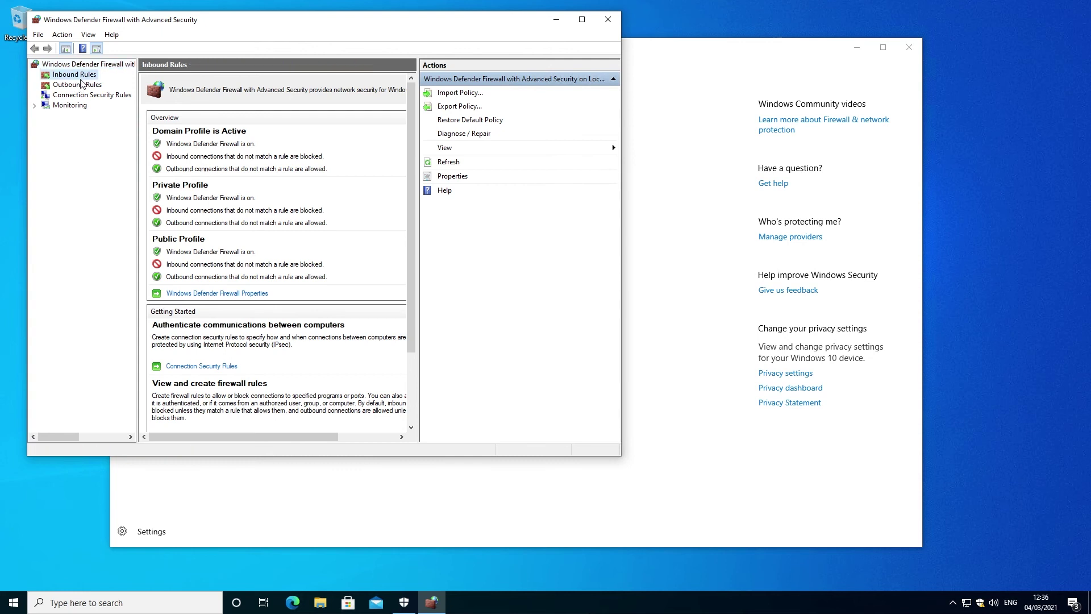
{"action": "left_click", "coordinate": [79, 85]}
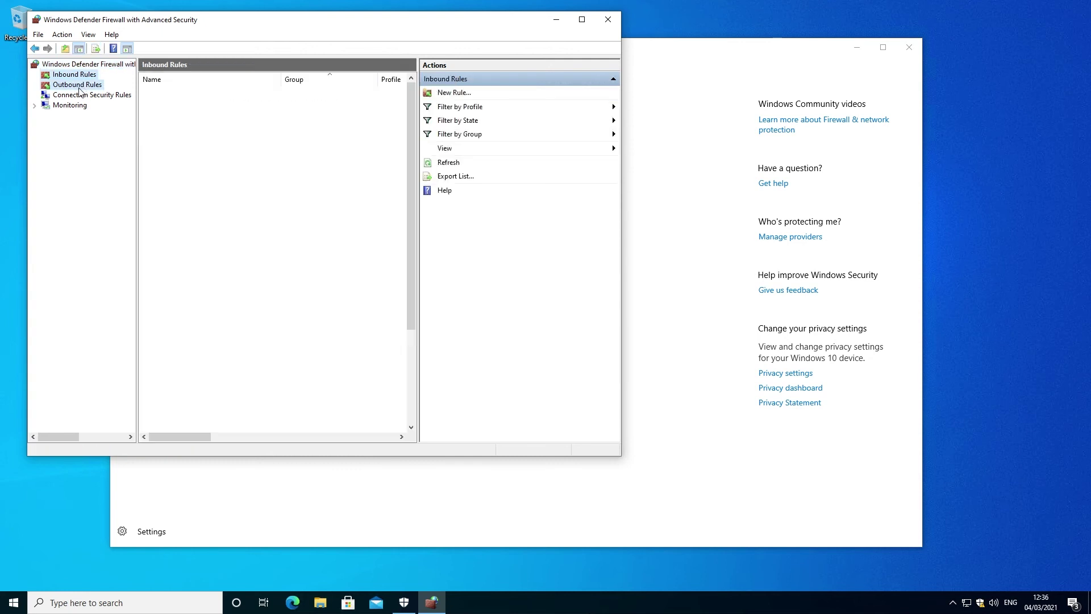
{"action": "left_click", "coordinate": [97, 74]}
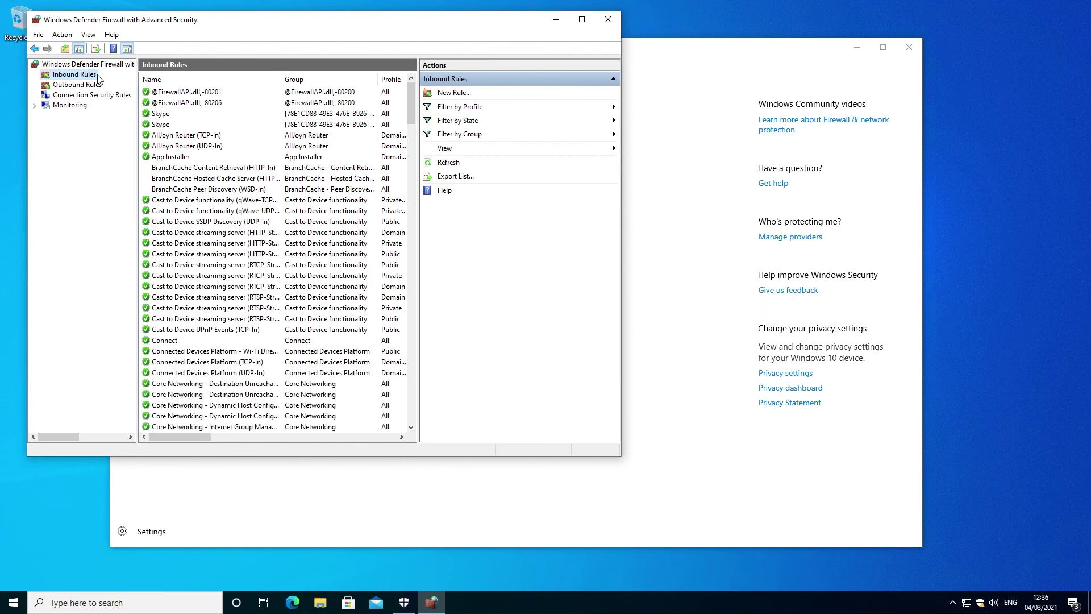
{"action": "left_click", "coordinate": [126, 50]}
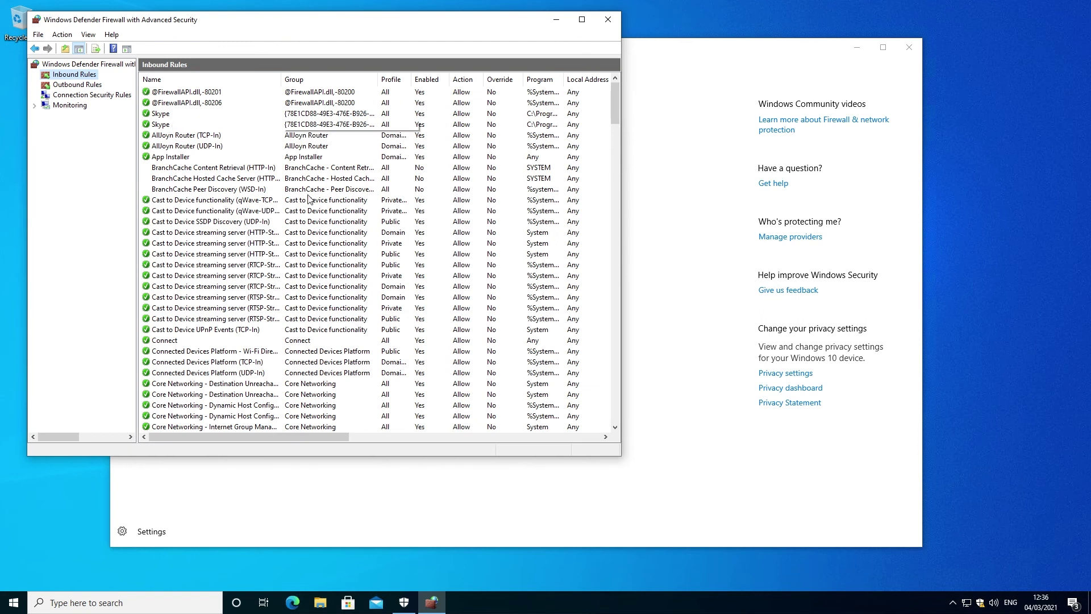
{"action": "left_click", "coordinate": [607, 19]}
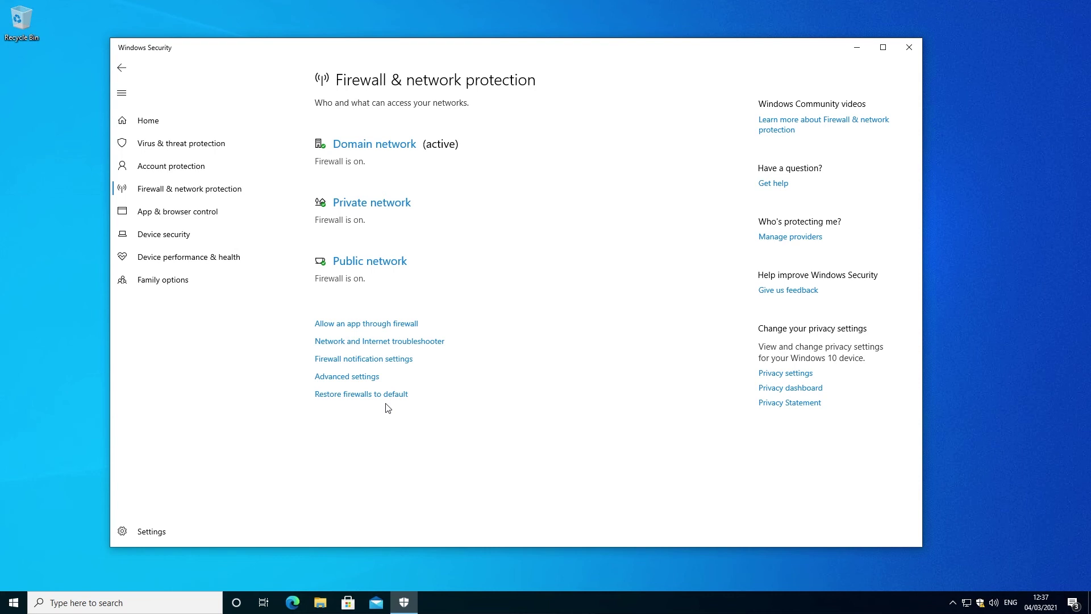
{"action": "left_click", "coordinate": [126, 73]}
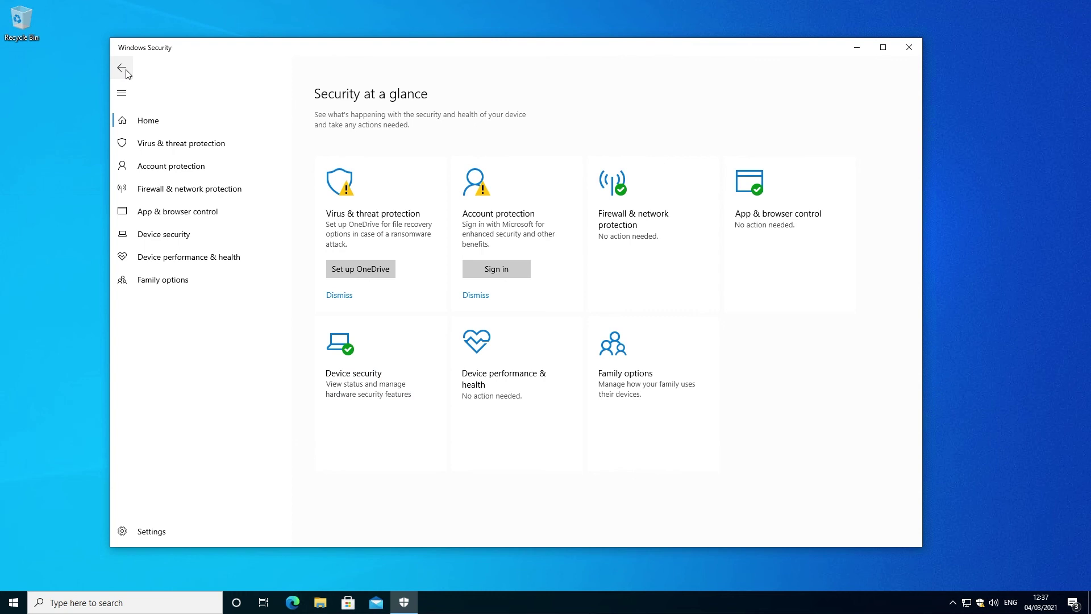
- Set Check apps and files to Block in App & browser control and approve the change
{"action": "left_click", "coordinate": [782, 239]}
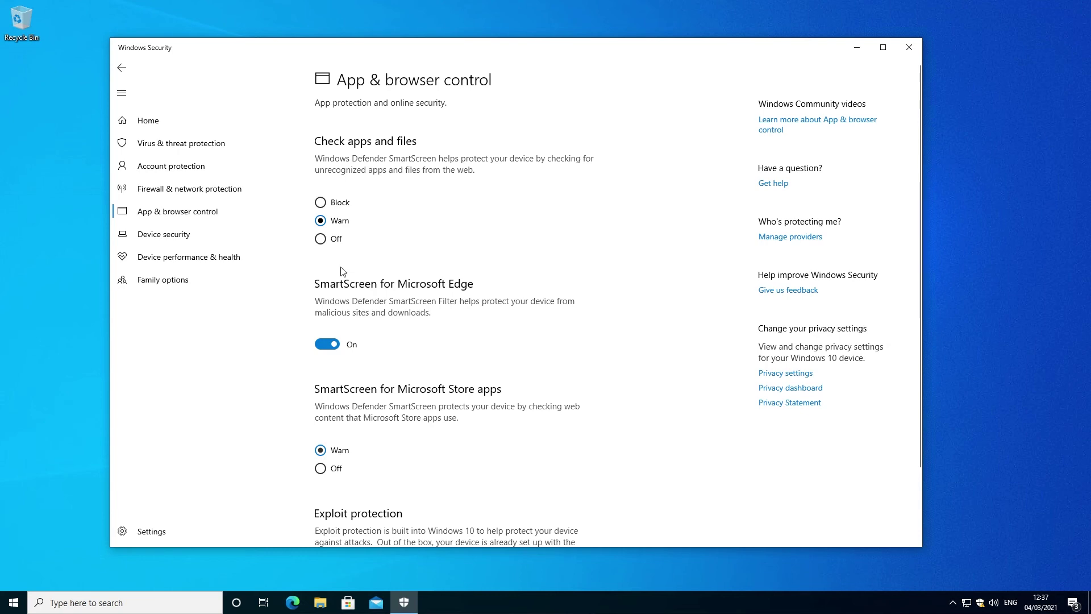
{"action": "left_click", "coordinate": [340, 204]}
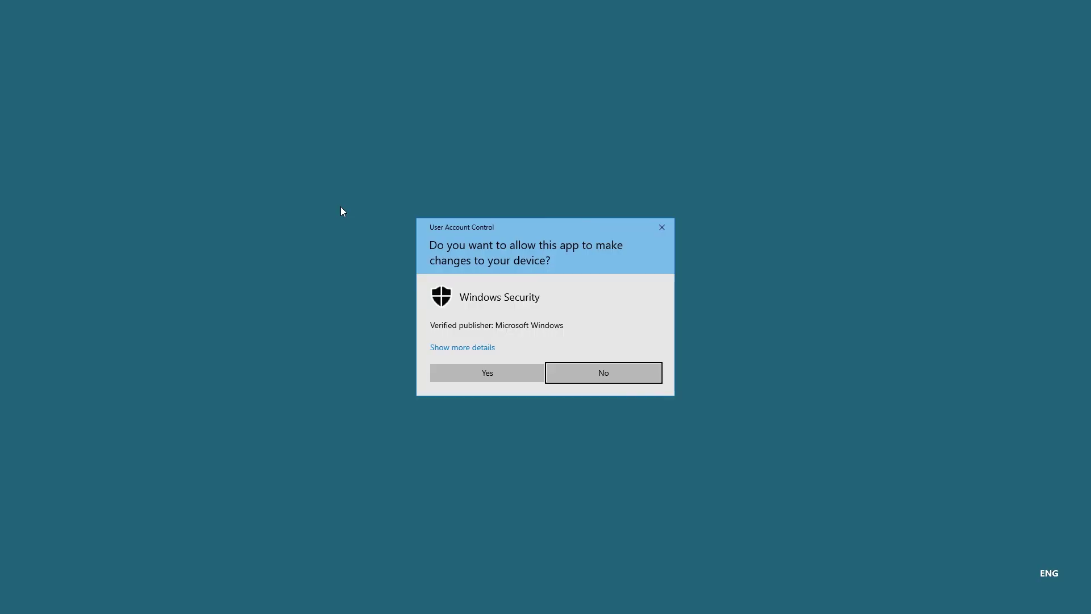
{"action": "left_click", "coordinate": [484, 369]}
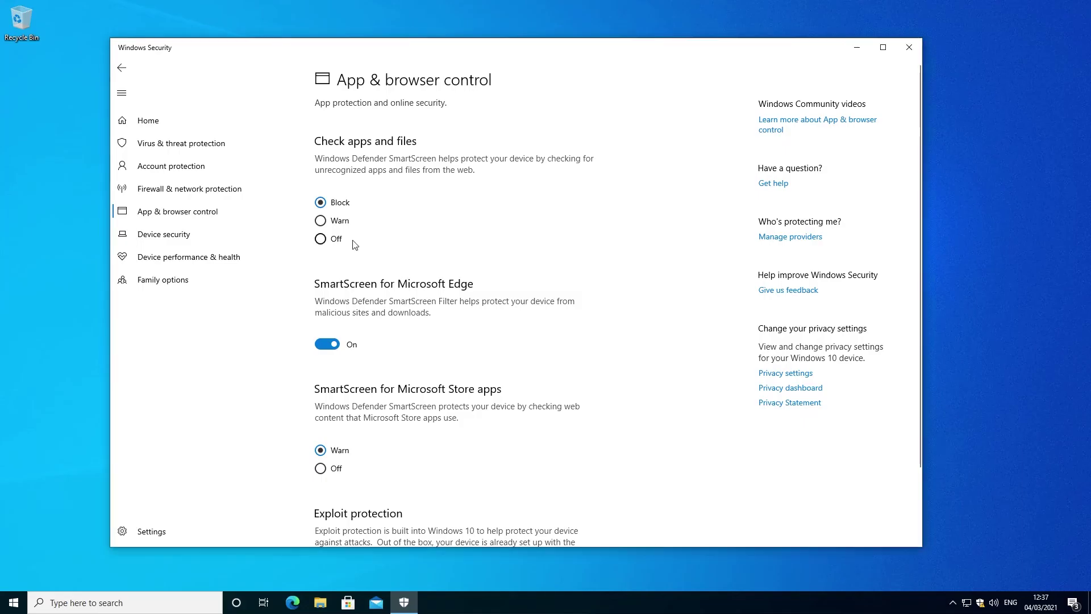
- Set Check apps and files back to Warn, look over the SmartScreen and Exploit protection sections, and return to the security overview
{"action": "left_click", "coordinate": [340, 220]}
{"action": "left_click", "coordinate": [514, 377]}
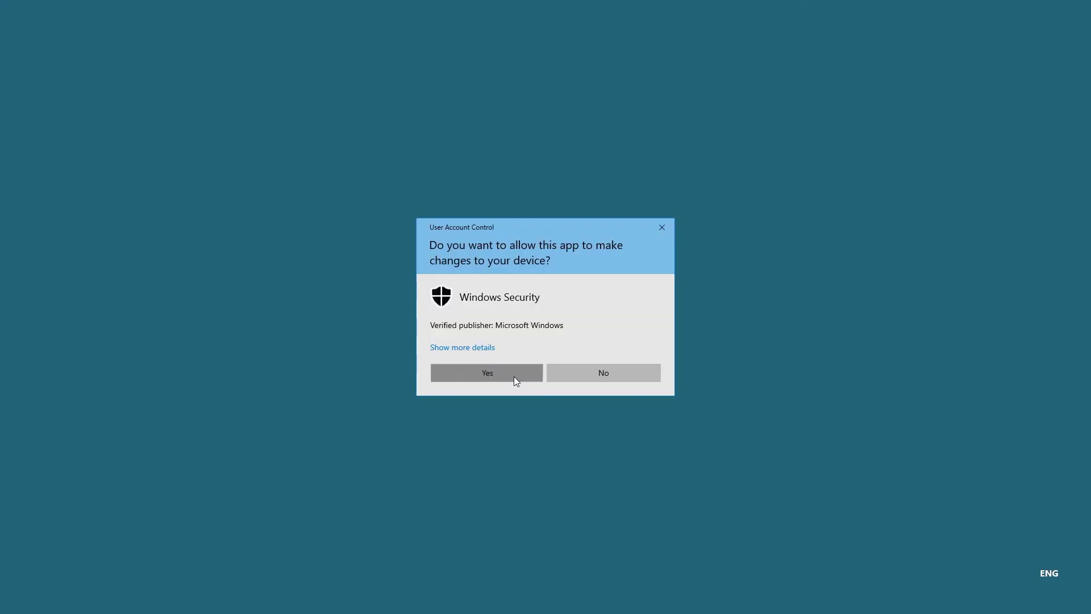
{"action": "scroll", "coordinate": [368, 354], "scroll_direction": "down", "scroll_amount": 2}
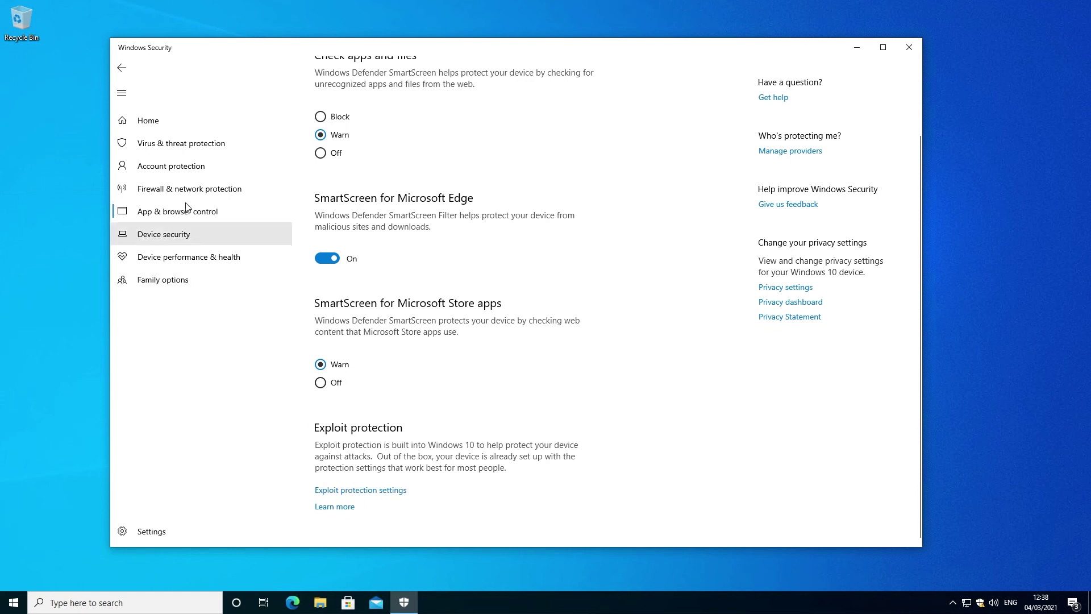
{"action": "left_click", "coordinate": [123, 69]}
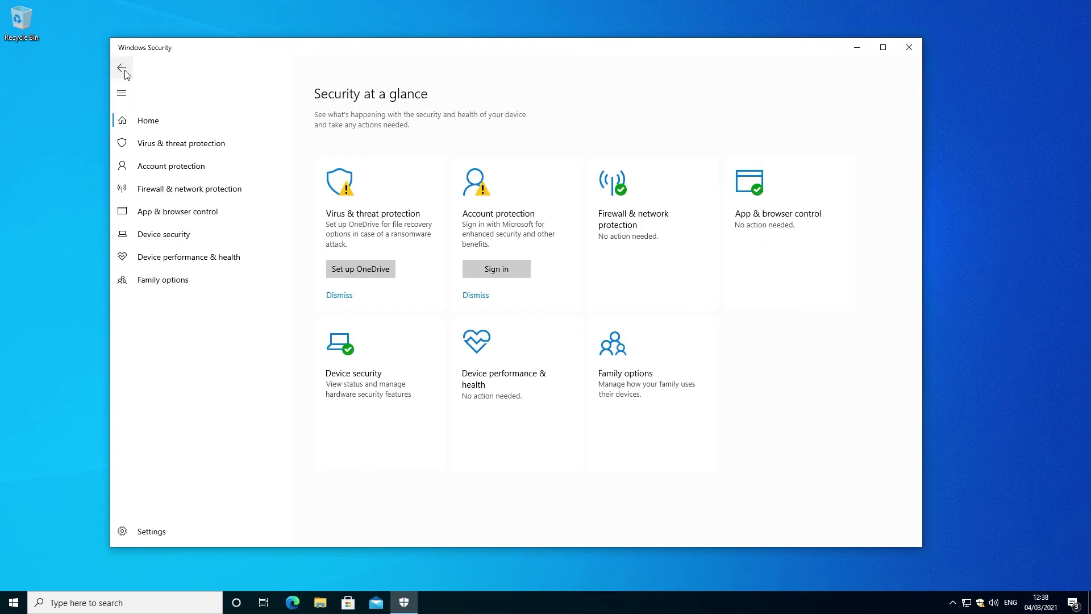
- Review the Core isolation details under Device security without changing memory integrity, and return to the security overview
{"action": "left_click", "coordinate": [401, 398]}
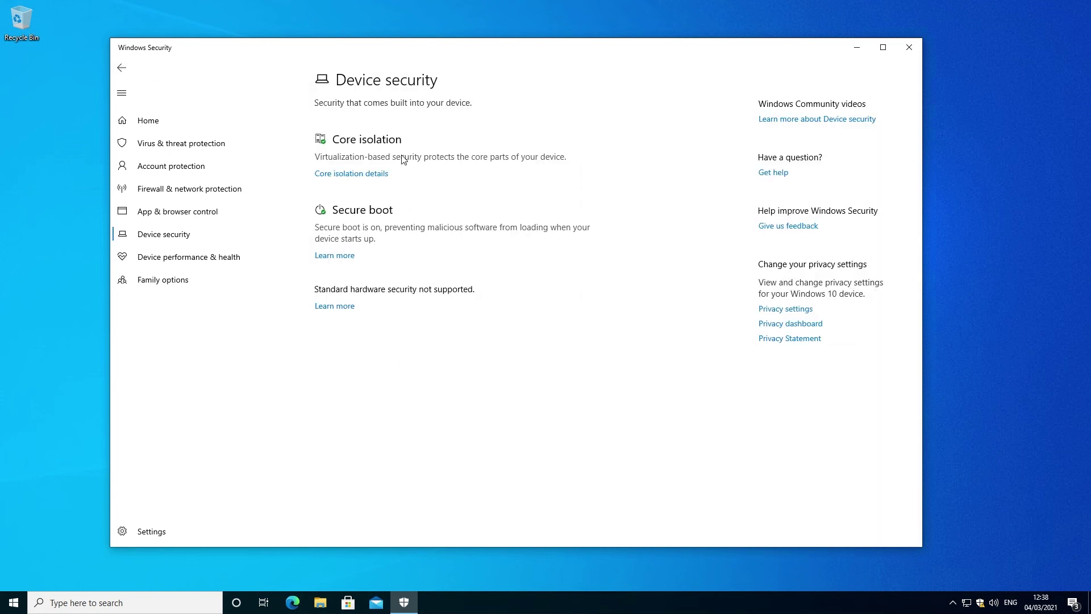
{"action": "left_click", "coordinate": [376, 177]}
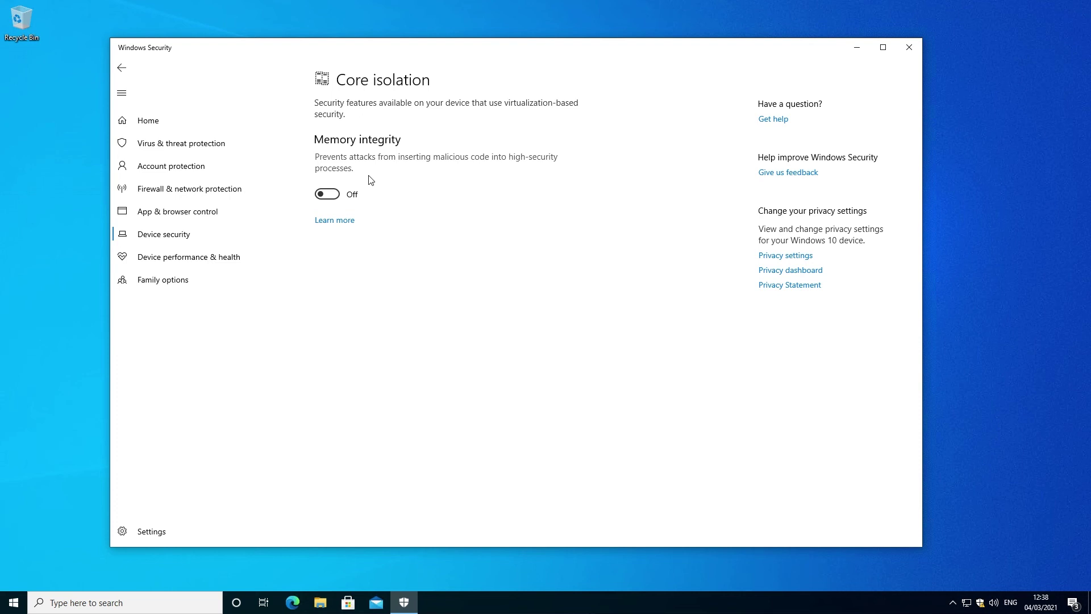
{"action": "left_click", "coordinate": [123, 74]}
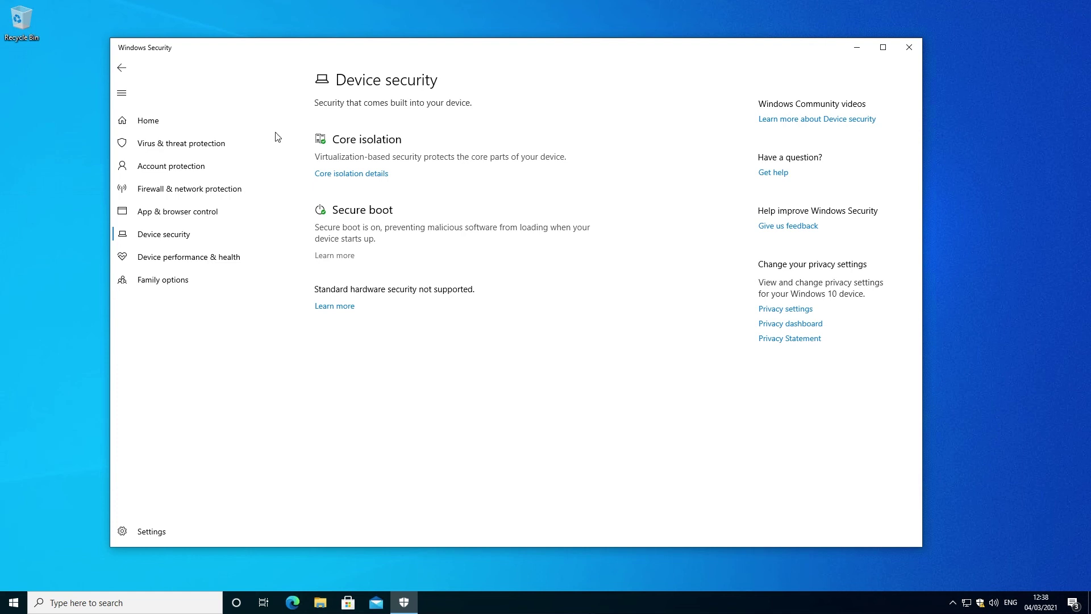
{"action": "left_click", "coordinate": [122, 68]}
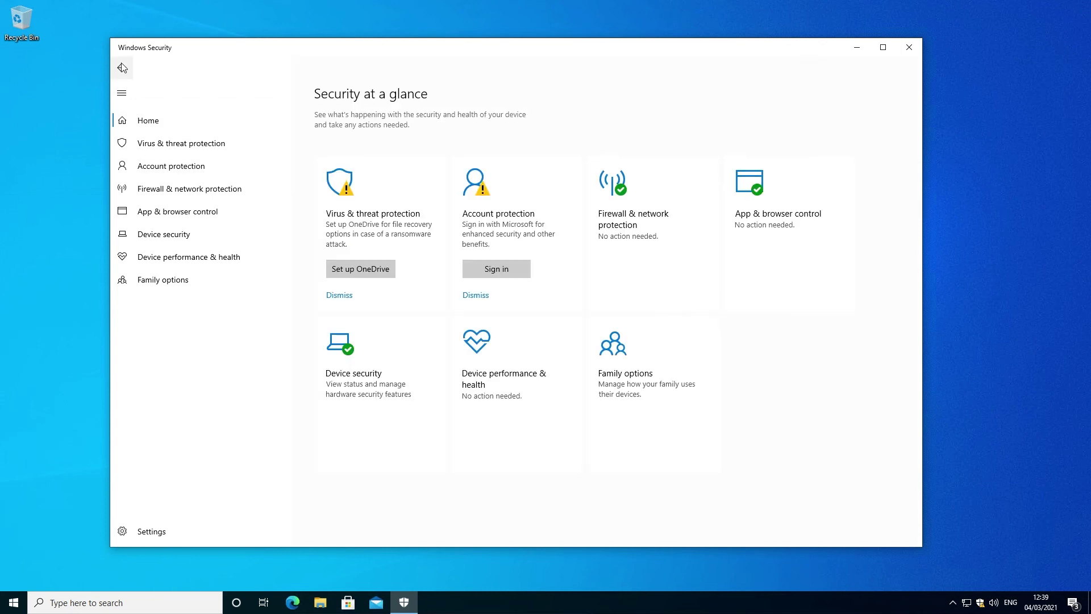
- Look over the Device performance & health report, and view the parental controls in Family options
{"action": "left_click", "coordinate": [519, 382]}
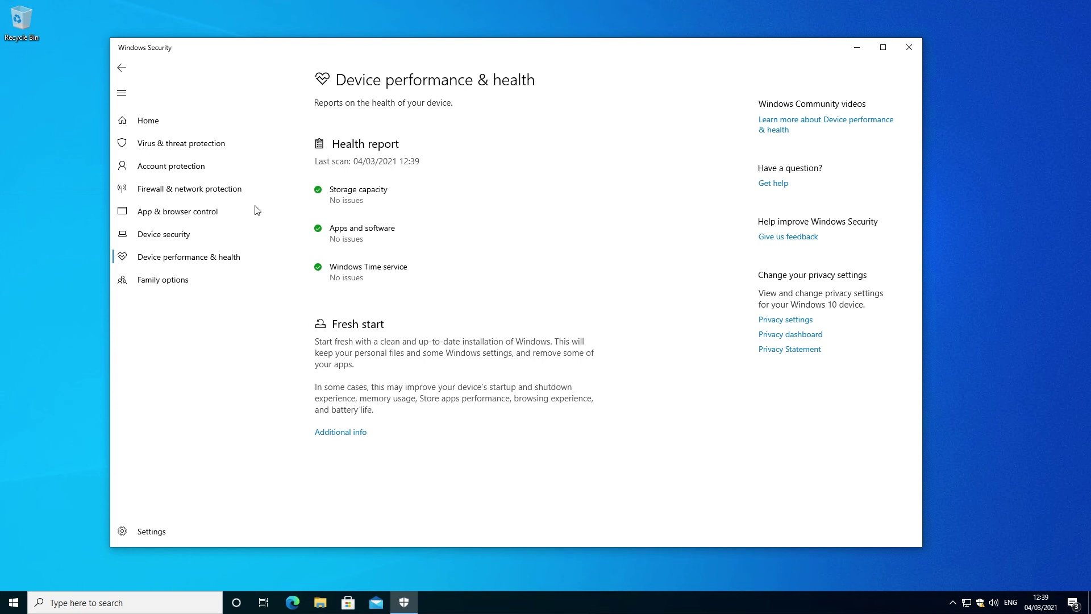
{"action": "left_click", "coordinate": [119, 72]}
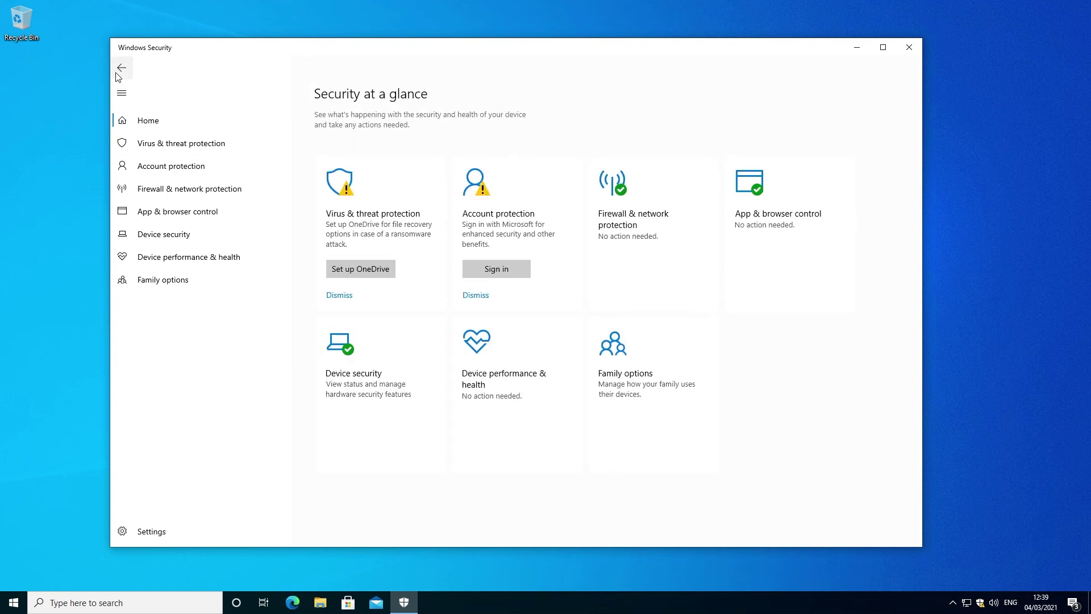
{"action": "left_click", "coordinate": [662, 376]}
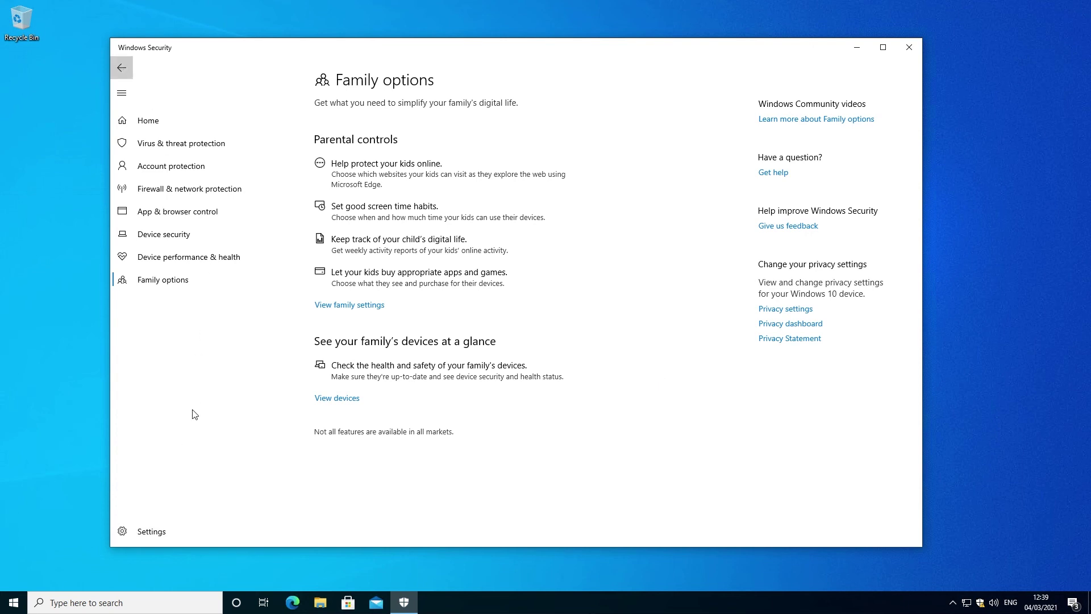
- Review the security providers in the Windows Security settings and return to the security overview
{"action": "left_click", "coordinate": [165, 539]}
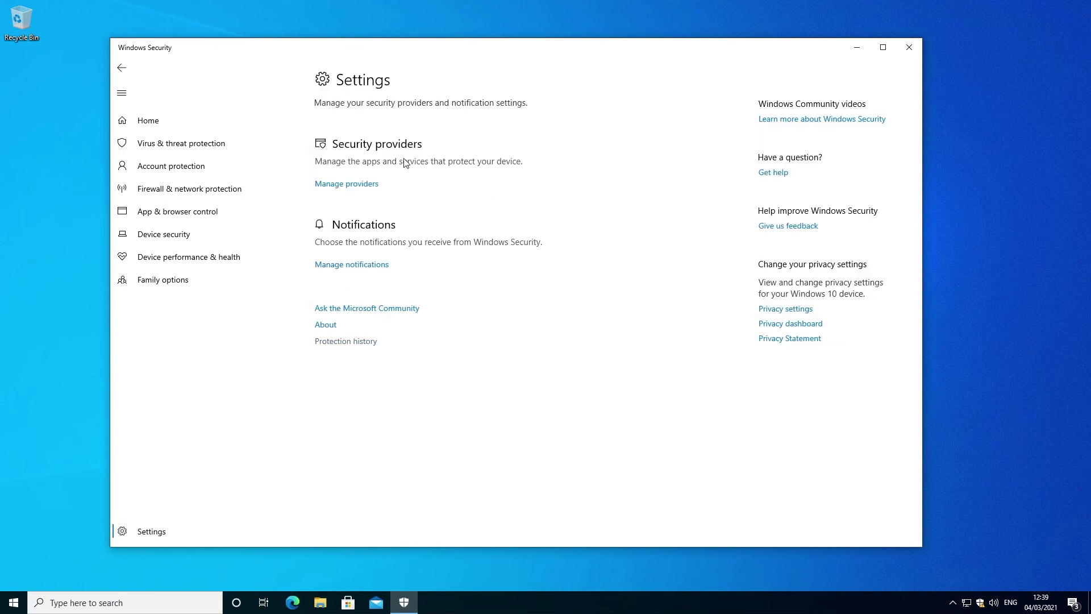
{"action": "left_click", "coordinate": [363, 185]}
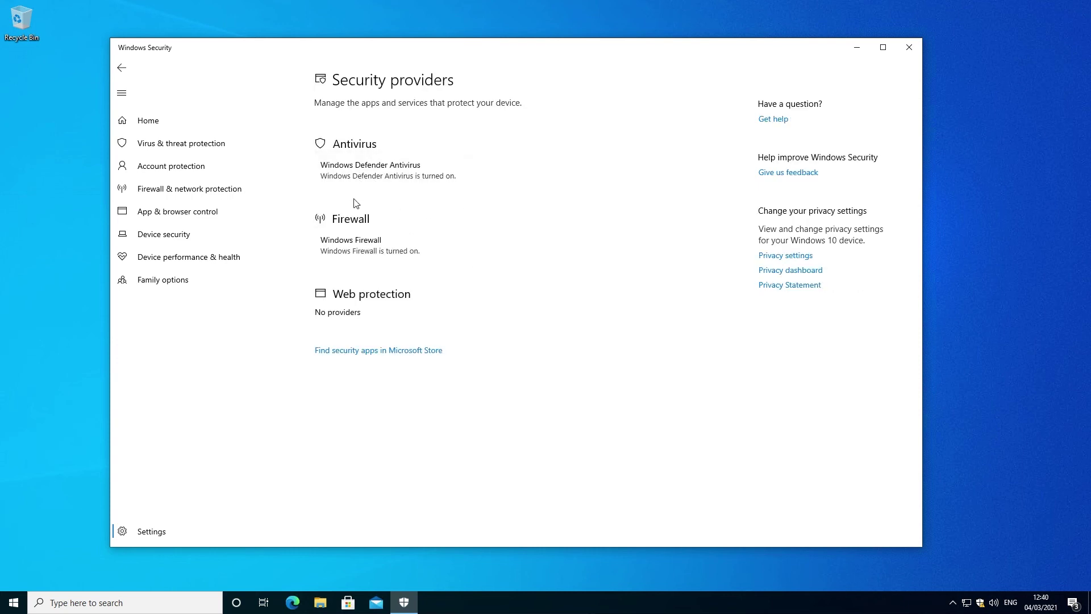
{"action": "left_click", "coordinate": [121, 67]}
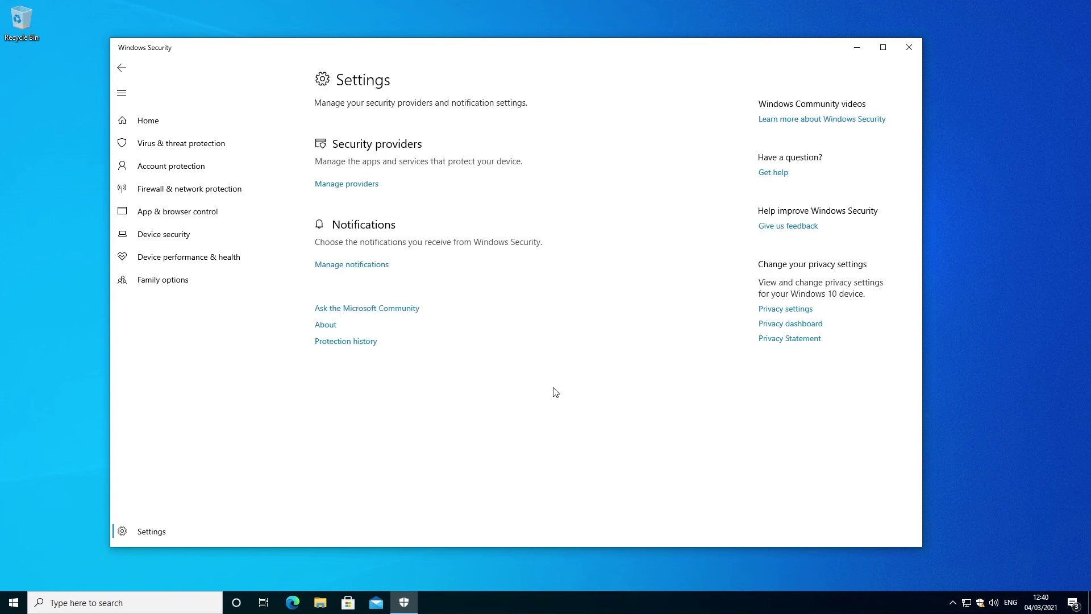
{"action": "left_click", "coordinate": [121, 67]}
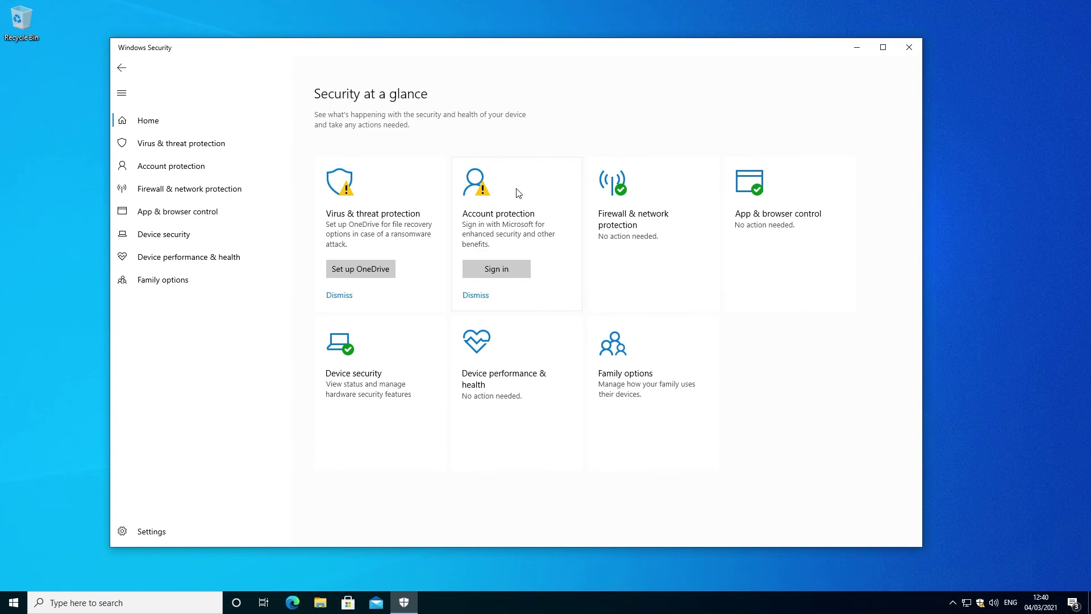